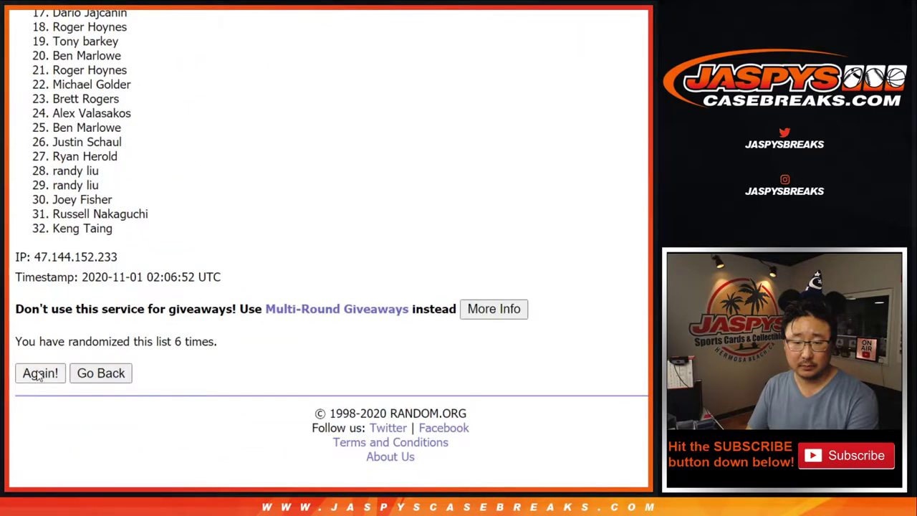
# Step: Randomize the participant name list three more times to reach nine randomizations
pyautogui.click(39, 374)
pyautogui.click(40, 374)
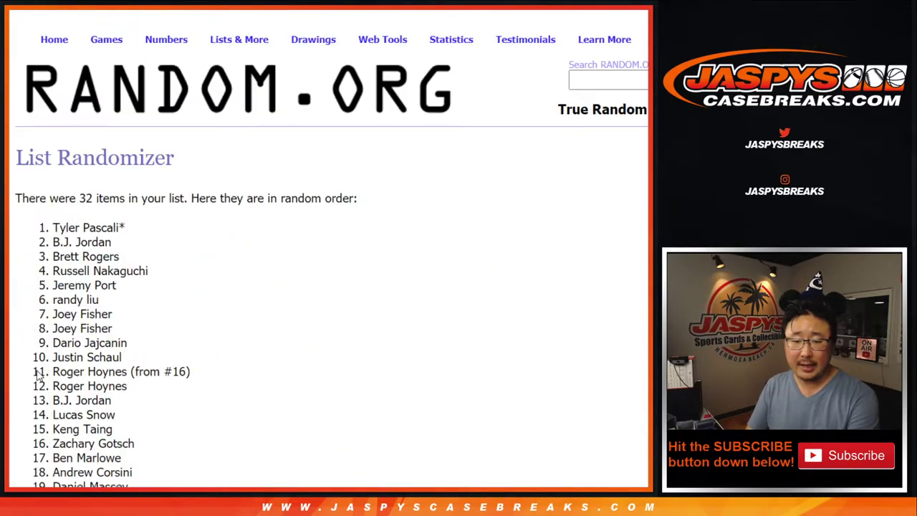
pyautogui.click(38, 378)
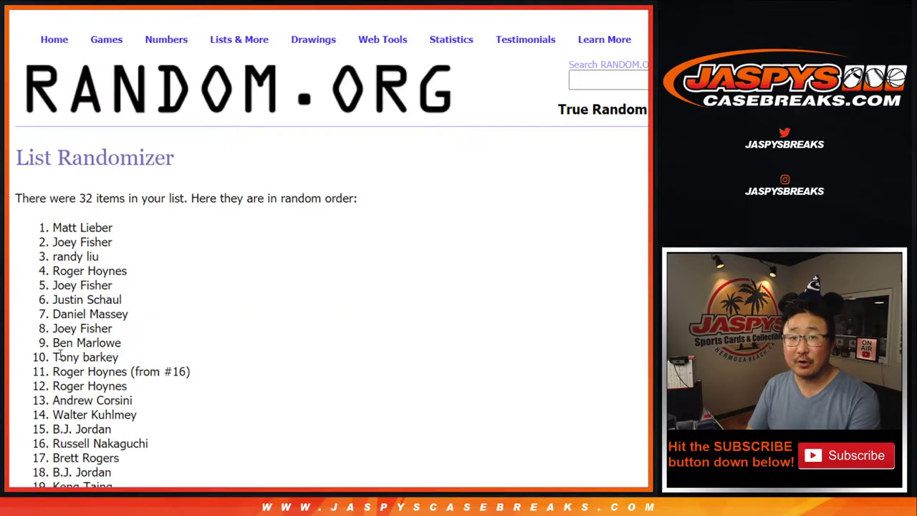
# Step: Copy all 32 randomized participant names and paste them into column A of the Google Sheets spreadsheet, starting at A1
pyautogui.scroll(-5, 45, 366)
pyautogui.scroll(5, 188, 335)
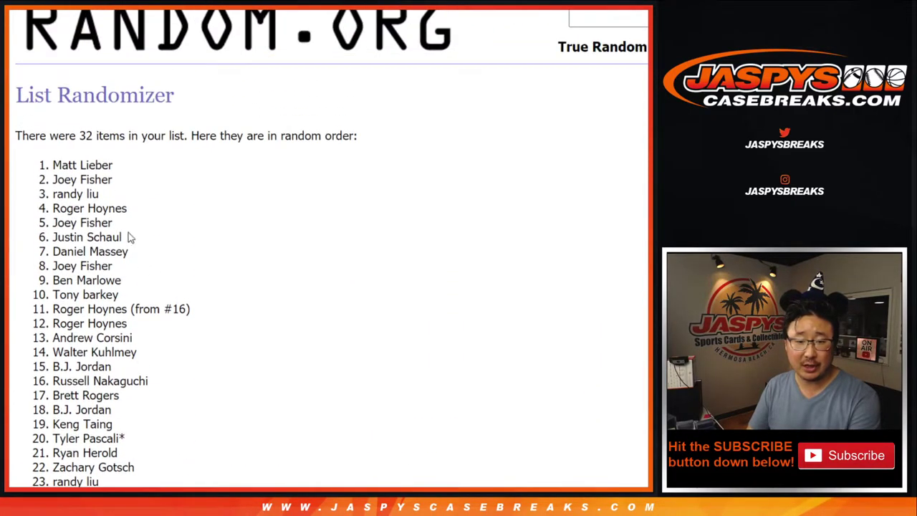
pyautogui.moveTo(53, 158); pyautogui.dragTo(156, 245)
pyautogui.scroll(-2, 323, 251)
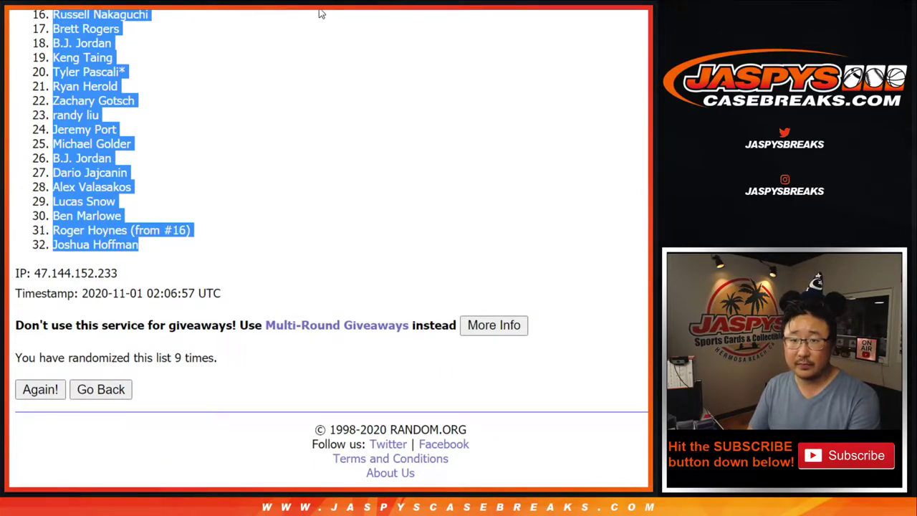
pyautogui.hotkey('alt', 'Tab')
pyautogui.rightClick(117, 100)
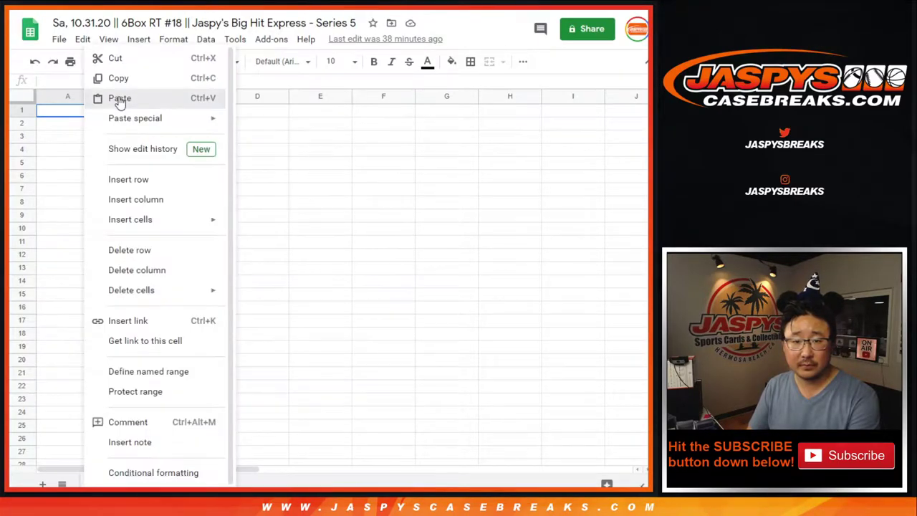
pyautogui.click(114, 97)
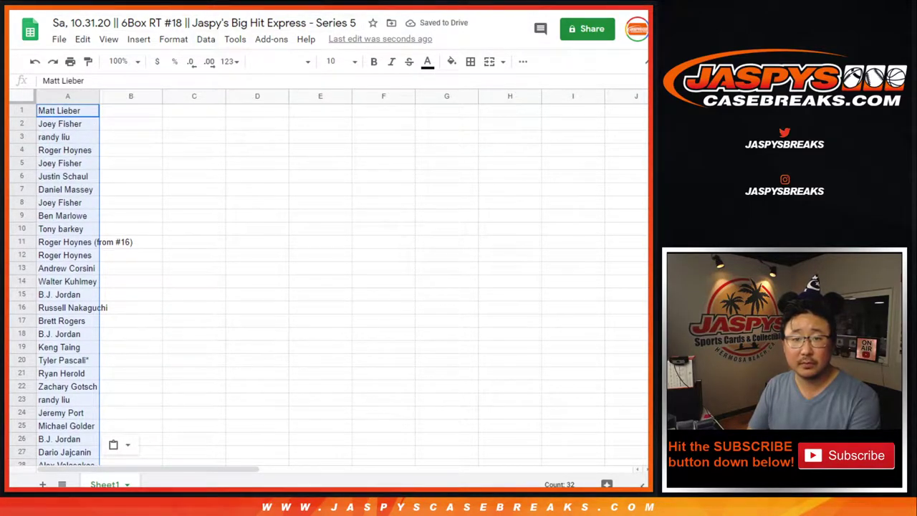
# Step: Switch to the RANDOM.ORG team list, starting with MAVS + ORIOLES, and randomize it nine times
pyautogui.hotkey('alt', 'Tab')
pyautogui.hotkey('ctrl', 'Tab')
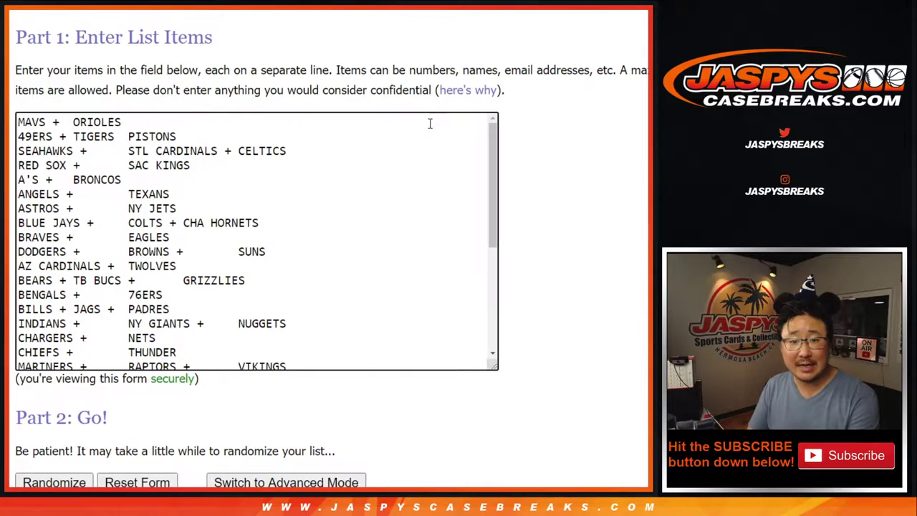
pyautogui.scroll(-3, 322, 251)
pyautogui.click(43, 377)
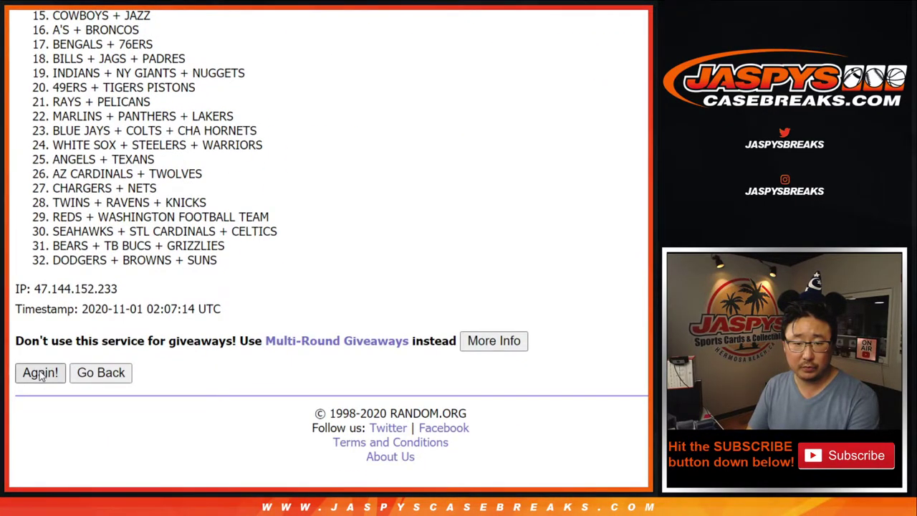
pyautogui.click(40, 373)
pyautogui.click(41, 373)
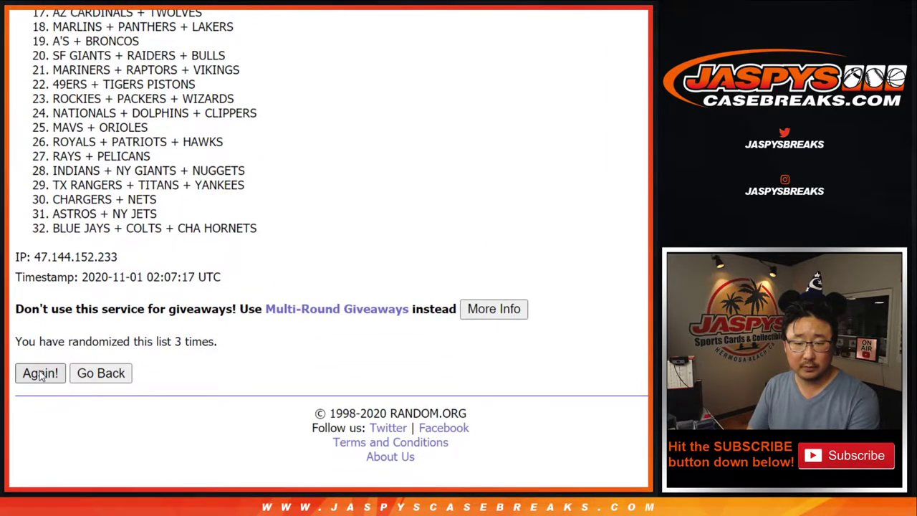
pyautogui.click(40, 374)
pyautogui.click(40, 373)
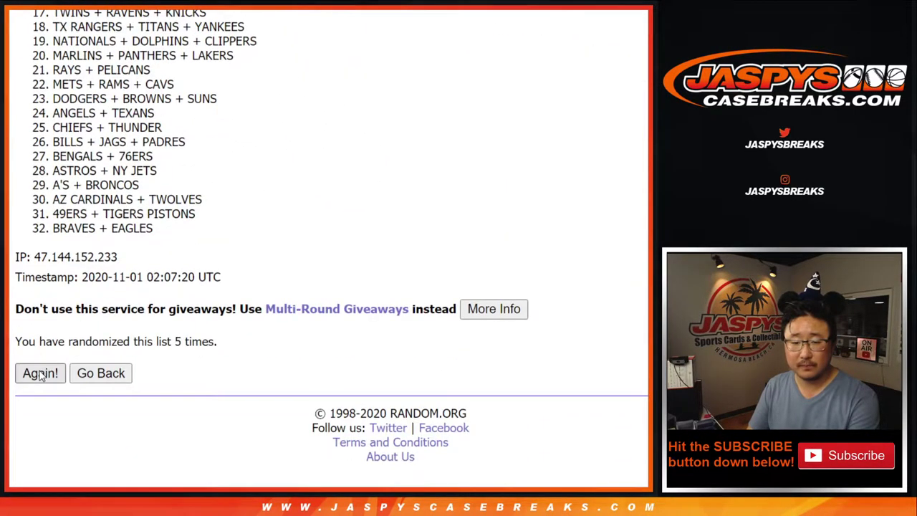
pyautogui.click(40, 373)
pyautogui.click(40, 373)
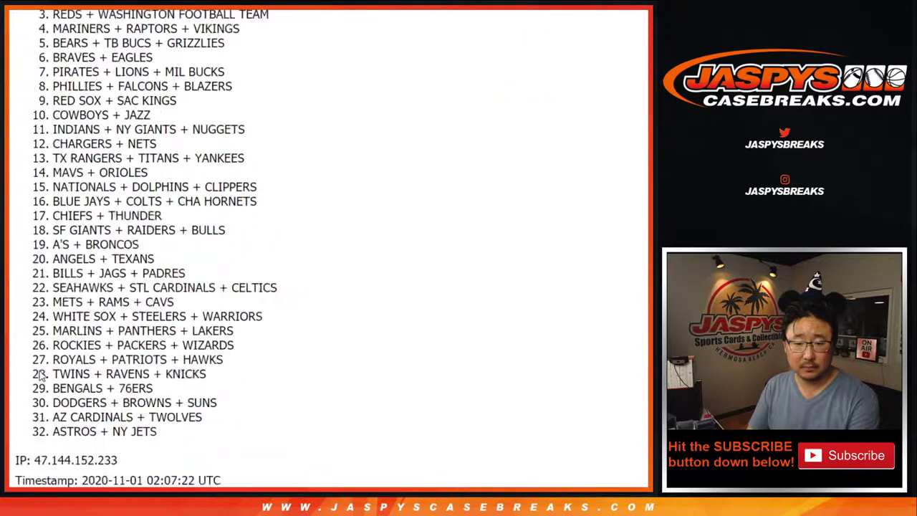
pyautogui.click(40, 373)
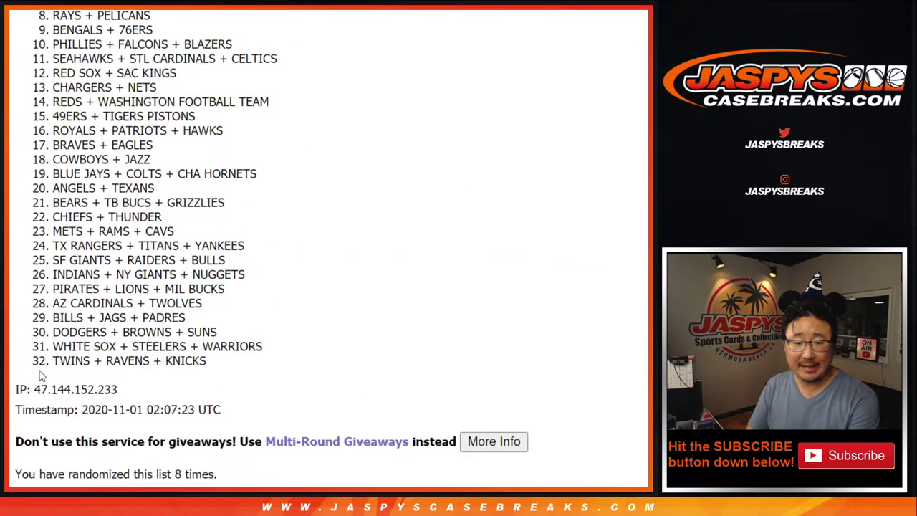
pyautogui.click(40, 373)
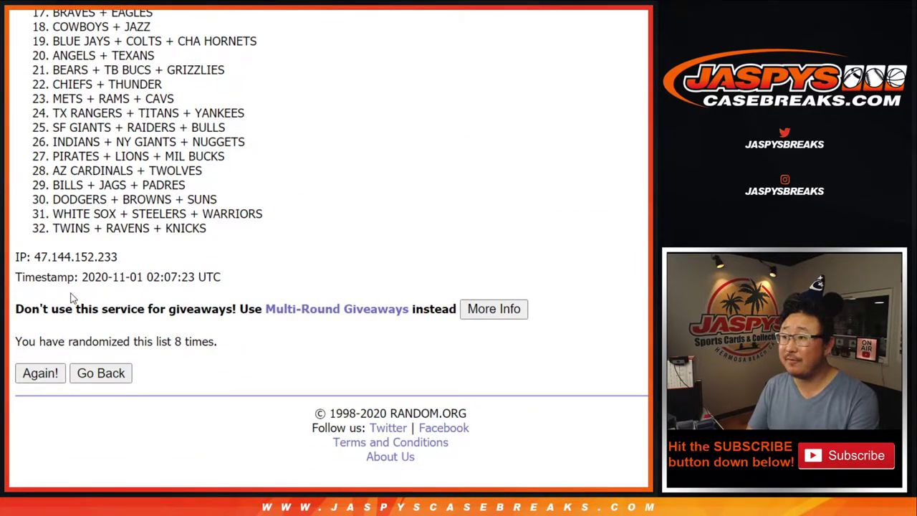
# Step: Copy all 32 randomized team combinations and paste them into column B of the Google Sheets spreadsheet, starting at B1
pyautogui.scroll(-5, 85, 296)
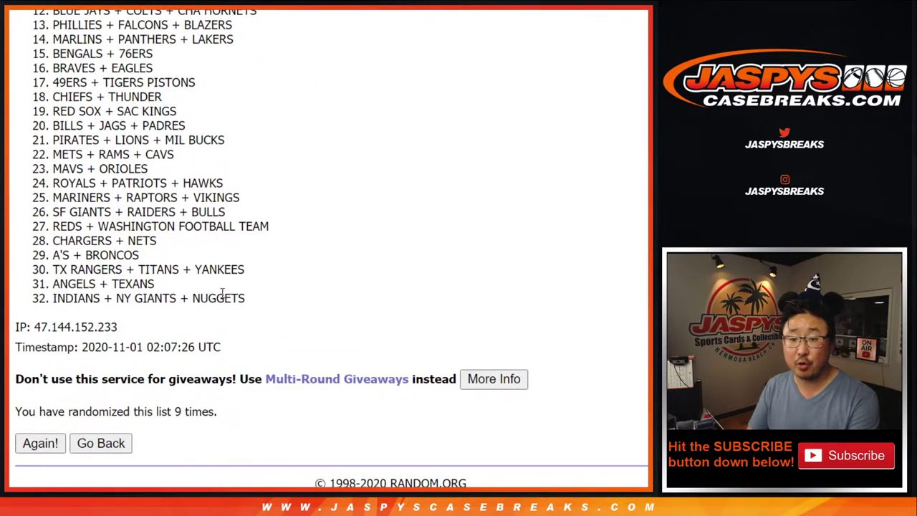
pyautogui.scroll(5, 215, 293)
pyautogui.moveTo(53, 227); pyautogui.dragTo(248, 342)
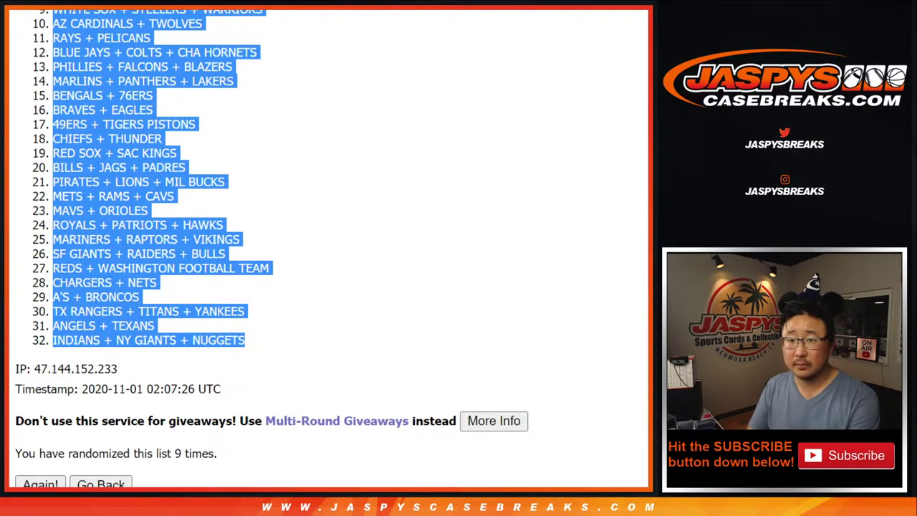
pyautogui.hotkey('ctrl', 'c')
pyautogui.hotkey('alt', 'Tab')
pyautogui.click(139, 113)
pyautogui.rightClick(147, 109)
pyautogui.click(157, 98)
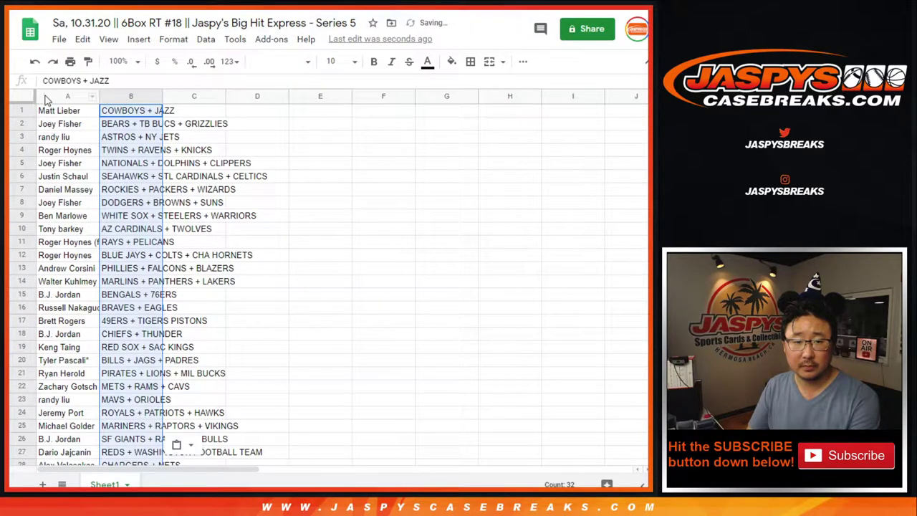
# Step: Format the entire sheet in Cambria at font size 12
pyautogui.click(25, 96)
pyautogui.click(306, 62)
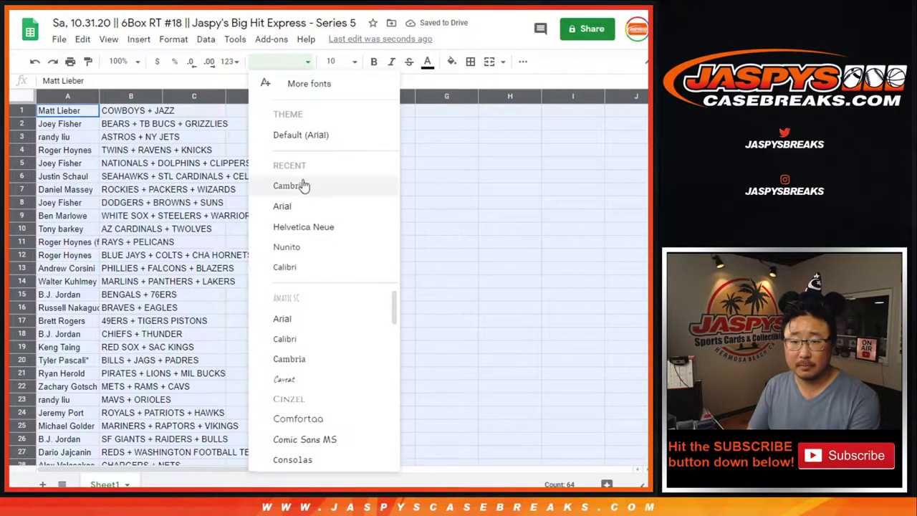
pyautogui.click(290, 186)
pyautogui.click(338, 62)
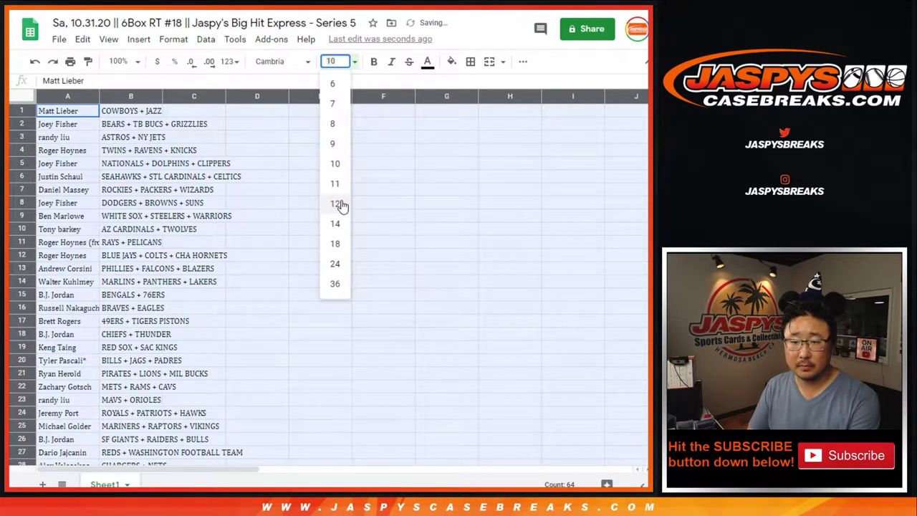
pyautogui.click(335, 204)
# Step: Set the sheet zoom to 150% and fit the widths of columns A and B to their contents
pyautogui.click(125, 62)
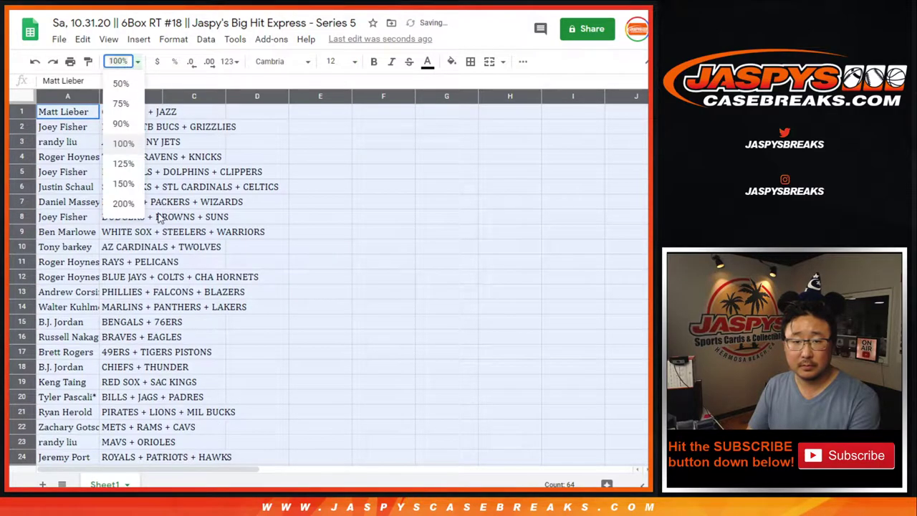
pyautogui.click(120, 180)
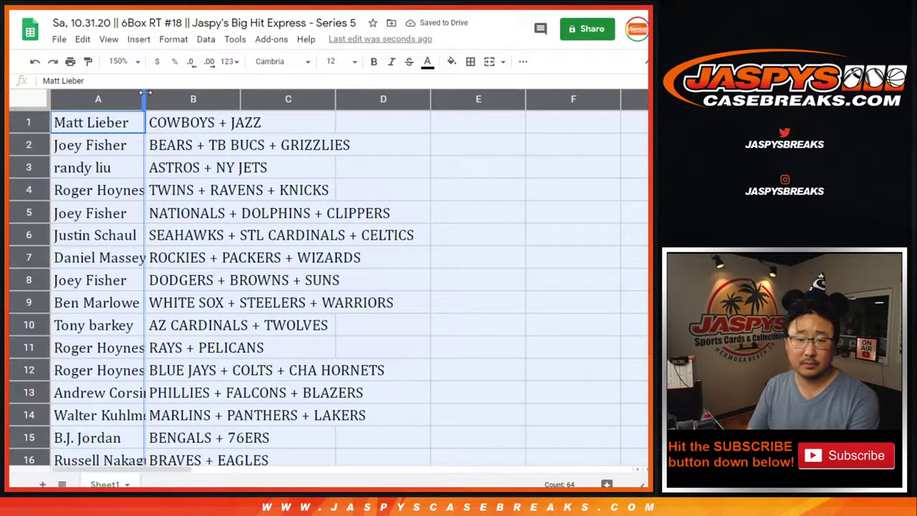
pyautogui.doubleClick(144, 95)
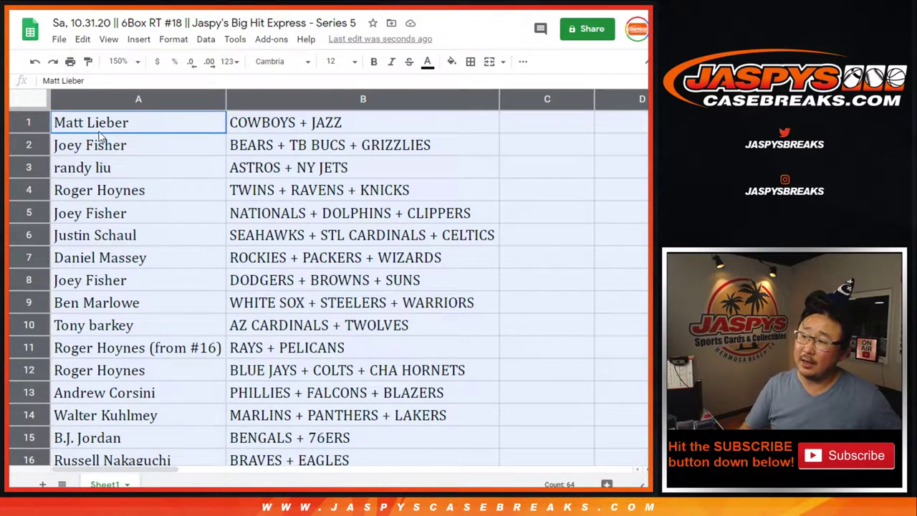
# Step: Read out the participant and team pairings row by row for rows 1 to 8, selecting each row in turn
pyautogui.click(82, 102)
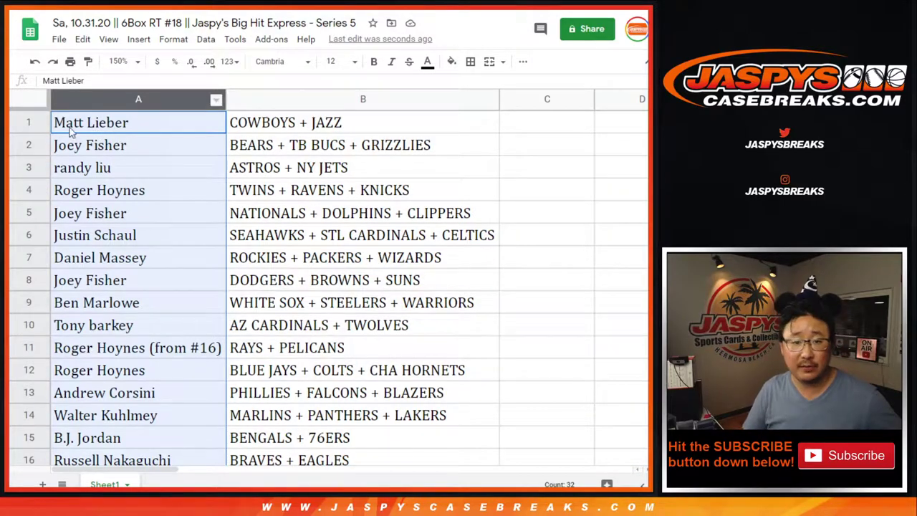
pyautogui.click(39, 127)
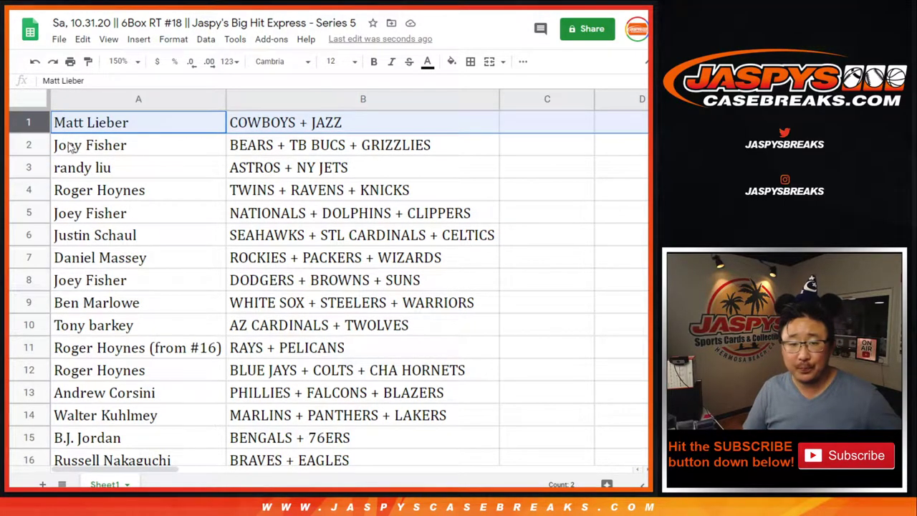
pyautogui.click(45, 145)
pyautogui.click(42, 169)
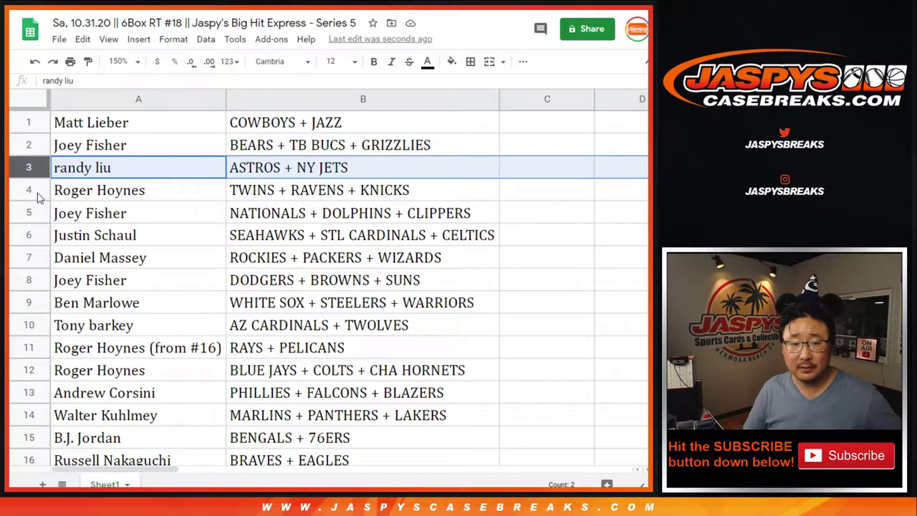
pyautogui.click(39, 195)
pyautogui.click(32, 212)
pyautogui.click(36, 227)
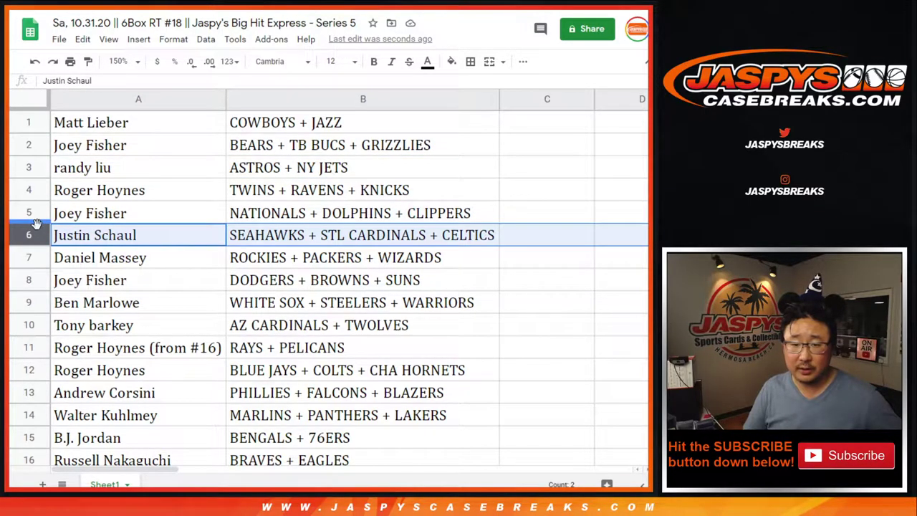
pyautogui.click(43, 258)
pyautogui.click(42, 282)
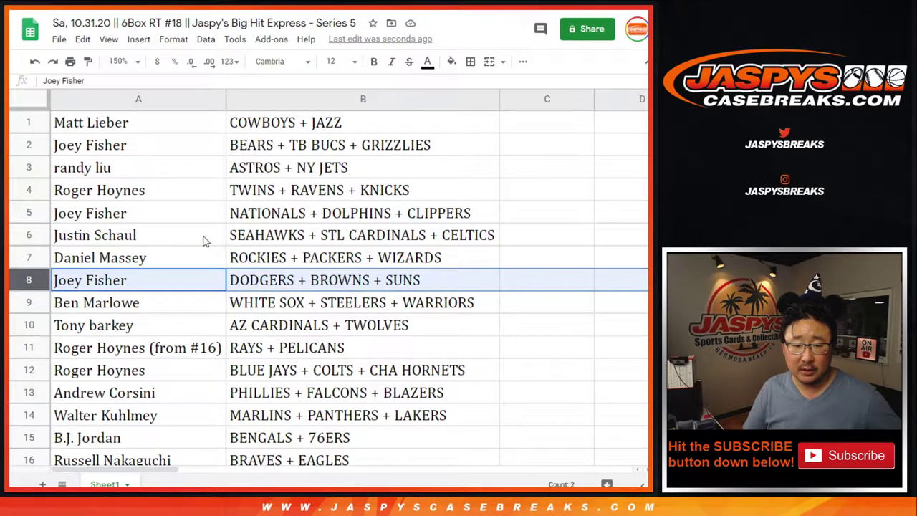
# Step: Read out the pairings in rows 9 to 17, highlighting each row as its participant and teams are announced
pyautogui.scroll(-3, 203, 241)
pyautogui.click(24, 166)
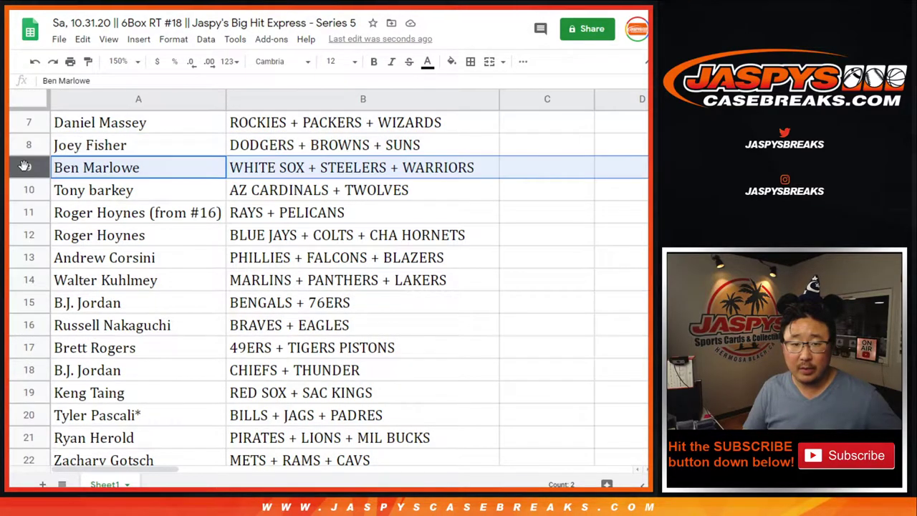
pyautogui.click(29, 189)
pyautogui.scroll(-1, 78, 195)
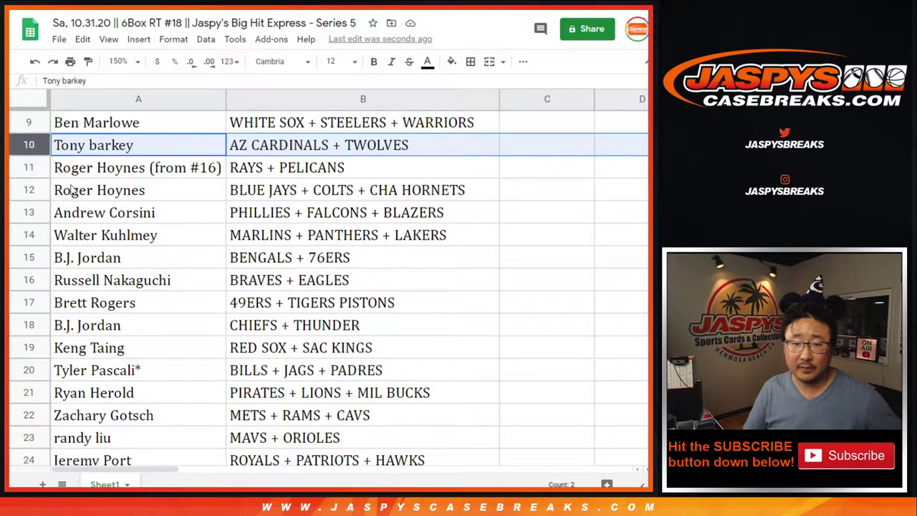
pyautogui.click(29, 171)
pyautogui.click(32, 192)
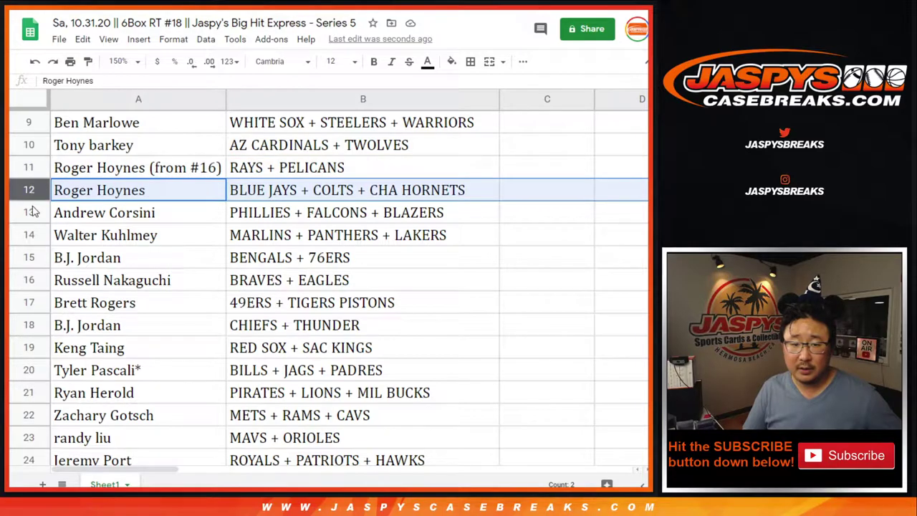
pyautogui.click(33, 213)
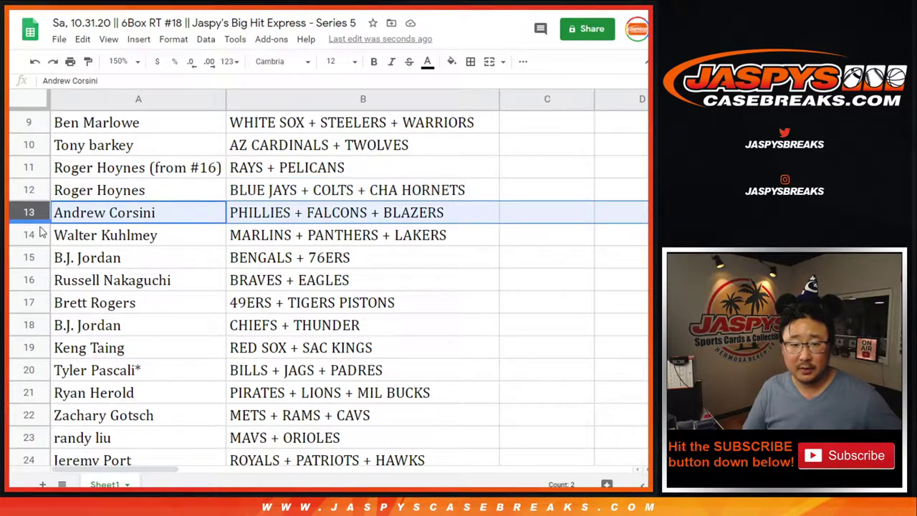
pyautogui.click(32, 235)
pyautogui.click(32, 259)
pyautogui.click(32, 280)
pyautogui.click(32, 302)
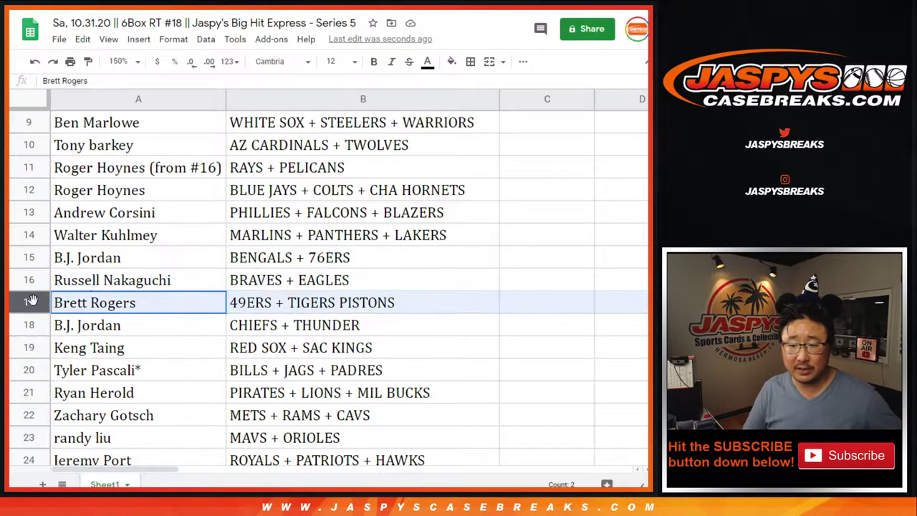
# Step: Continue reading out the assignments in rows 18 to 26, selecting one full row at a time
pyautogui.scroll(-4, 139, 256)
pyautogui.click(33, 145)
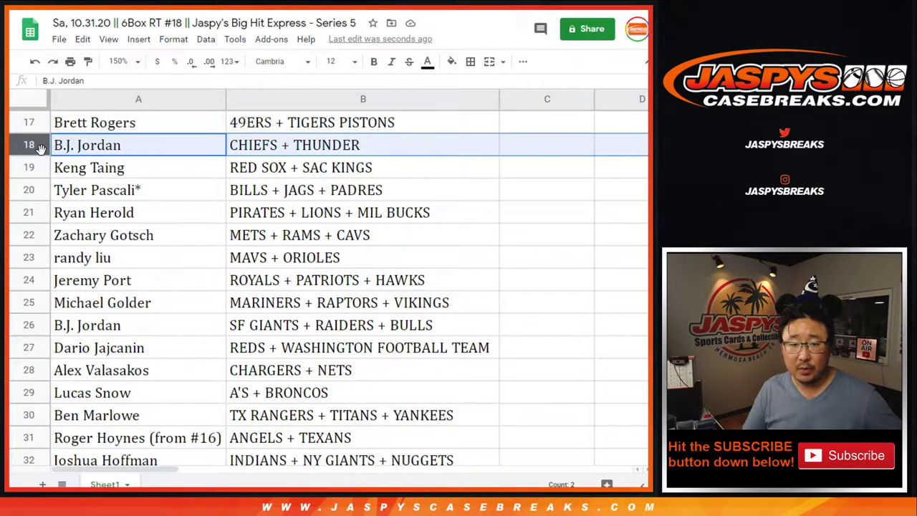
pyautogui.click(36, 168)
pyautogui.click(32, 191)
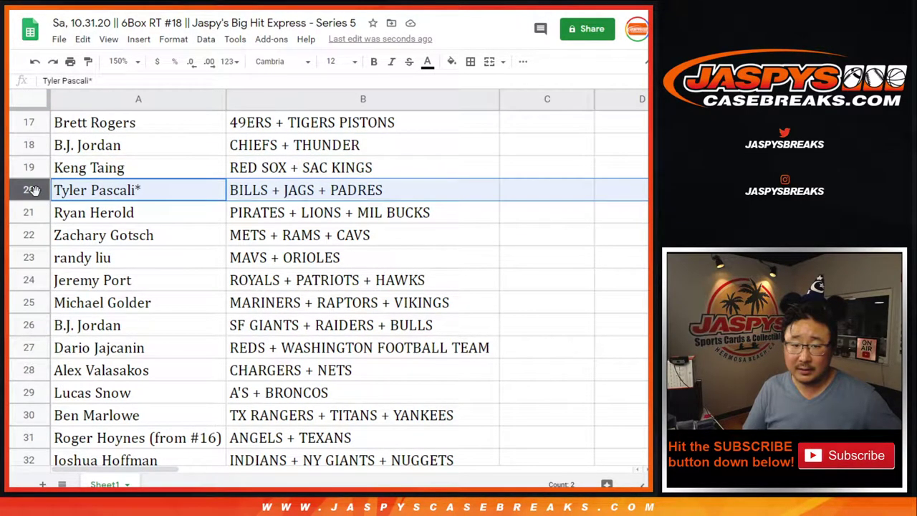
pyautogui.click(33, 215)
pyautogui.click(31, 233)
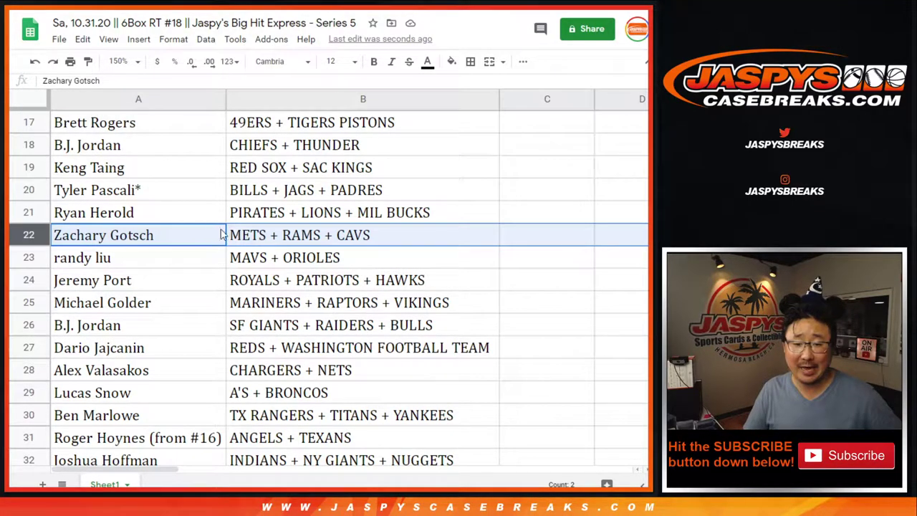
pyautogui.click(41, 256)
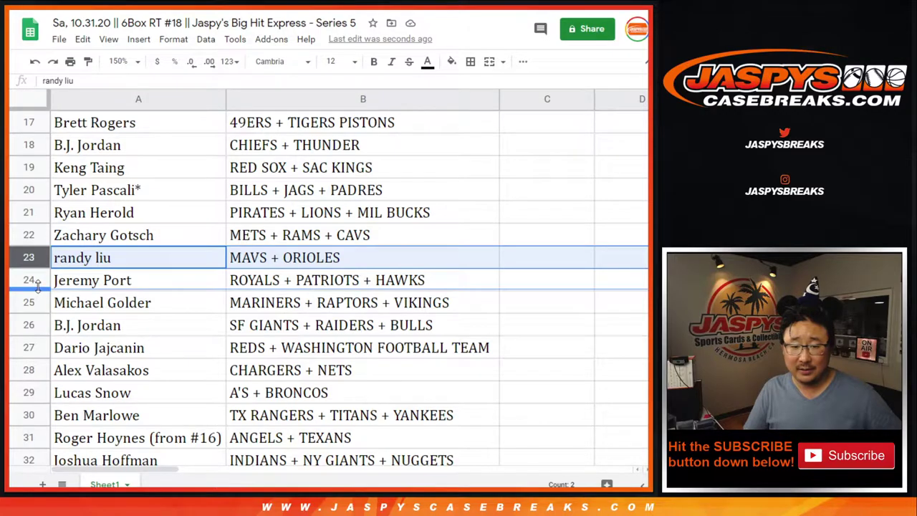
pyautogui.click(33, 280)
pyautogui.click(30, 304)
pyautogui.click(33, 325)
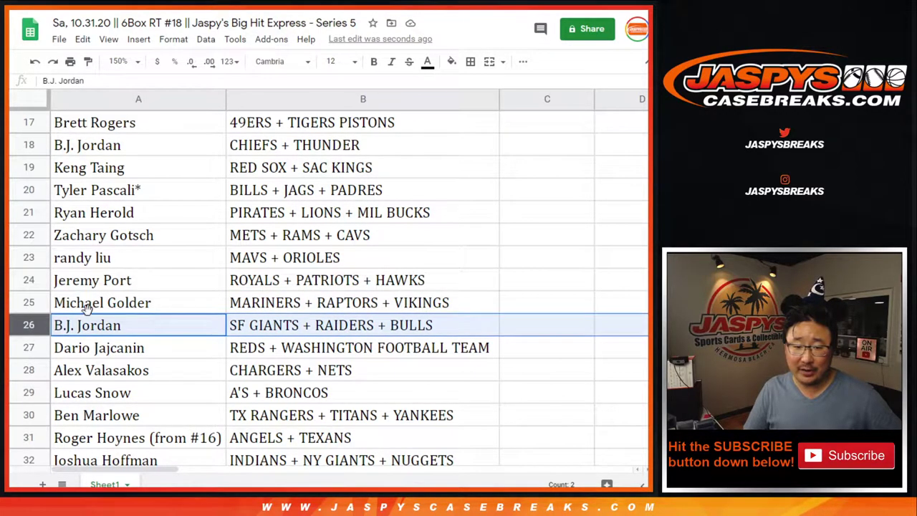
# Step: Read out the remaining assignments in rows 27 to 32, selecting each row in turn
pyautogui.scroll(-3, 151, 286)
pyautogui.click(29, 213)
pyautogui.click(30, 235)
pyautogui.click(31, 258)
pyautogui.click(30, 280)
pyautogui.click(28, 304)
pyautogui.click(31, 325)
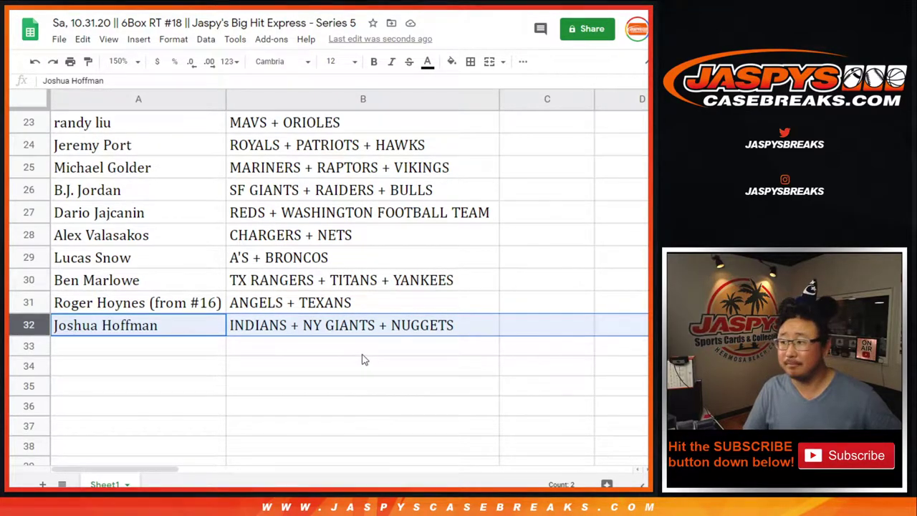
# Step: Sort the sheet by column A from A to Z while zoomed out to 75%, and return the zoom to 150%
pyautogui.scroll(8, 361, 358)
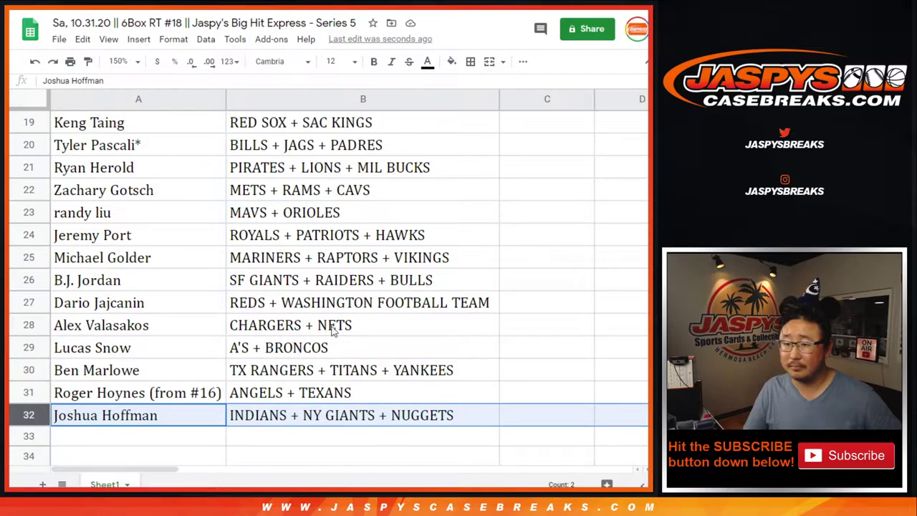
pyautogui.click(124, 61)
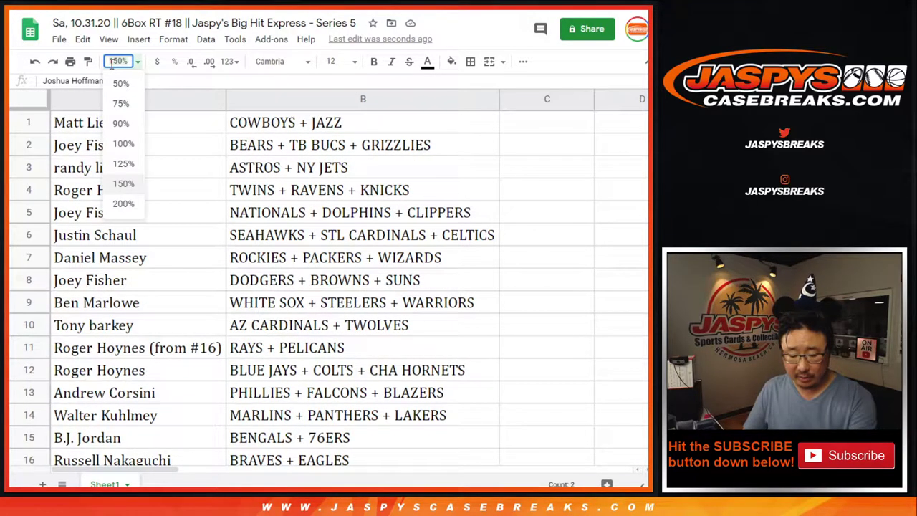
pyautogui.click(116, 100)
pyautogui.click(90, 94)
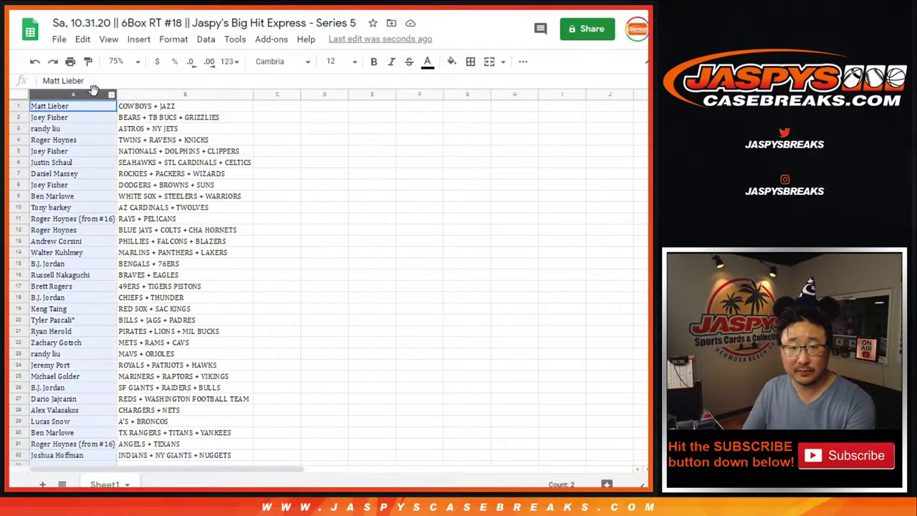
pyautogui.click(206, 39)
pyautogui.click(223, 64)
pyautogui.click(123, 61)
pyautogui.click(126, 180)
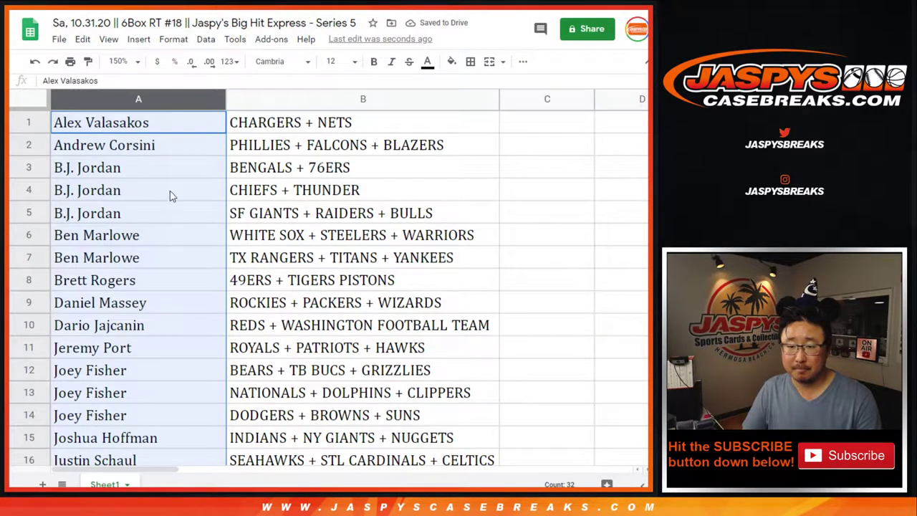
# Step: Review the alphabetically sorted list of participants and teams down to row 32 and return to row 1
pyautogui.click(161, 131)
pyautogui.scroll(-3, 191, 232)
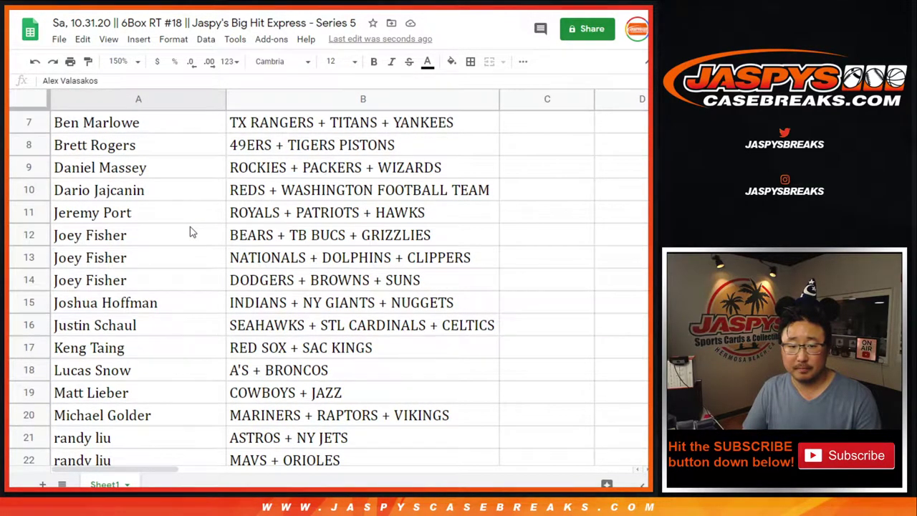
pyautogui.scroll(-3, 190, 231)
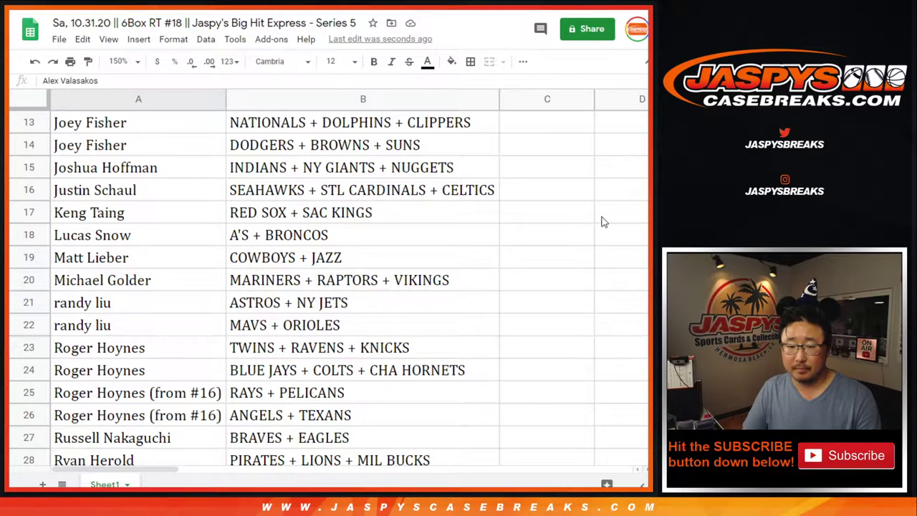
pyautogui.scroll(-4, 602, 222)
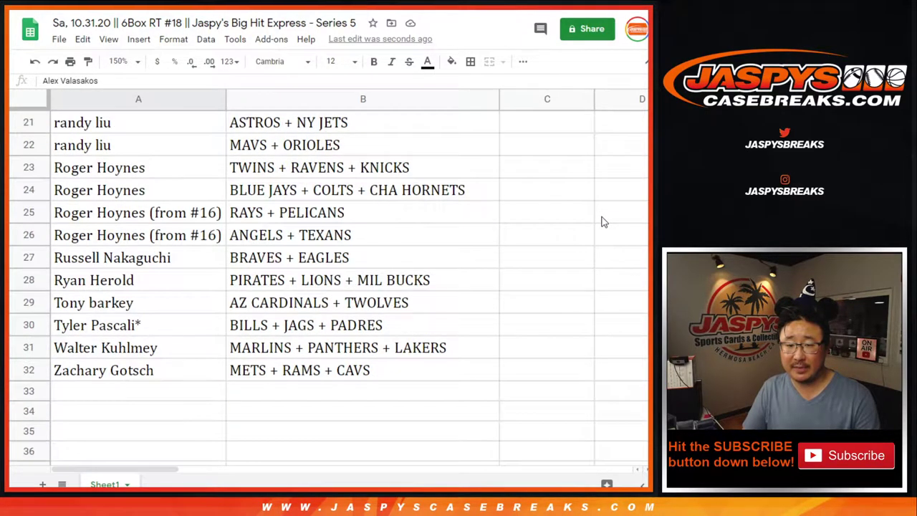
pyautogui.scroll(1, 601, 222)
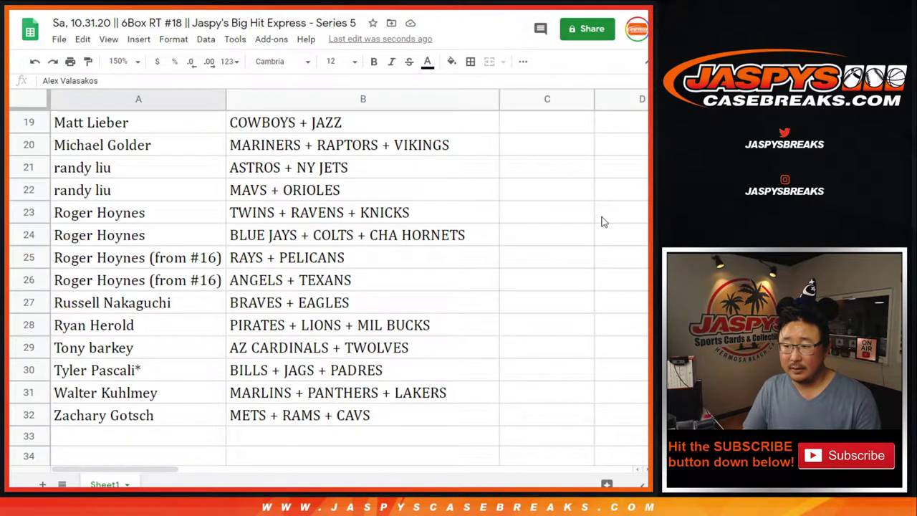
pyautogui.scroll(9, 601, 222)
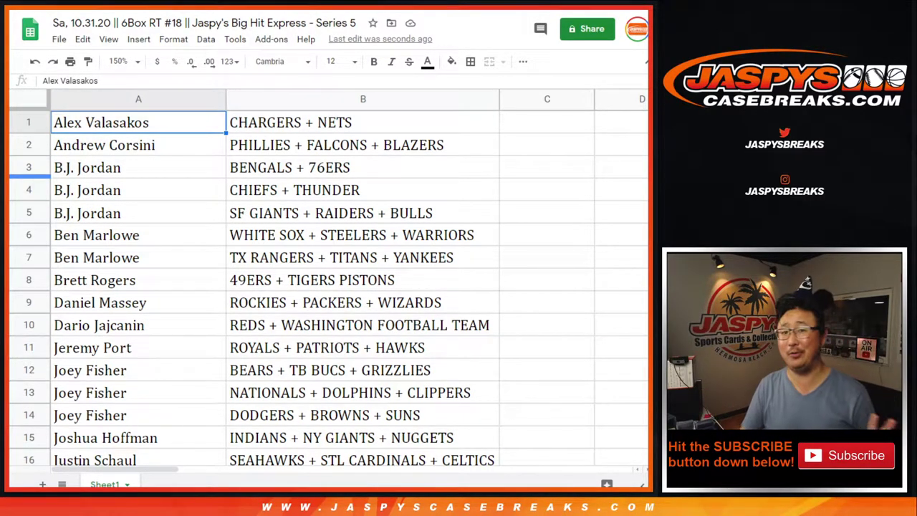
# Step: Switch to the RANDOM.ORG number list starting with 3, randomize it nine times and highlight the run count and top result
pyautogui.hotkey('alt', 'Tab')
pyautogui.scroll(-3, 262, 241)
pyautogui.scroll(3, 262, 241)
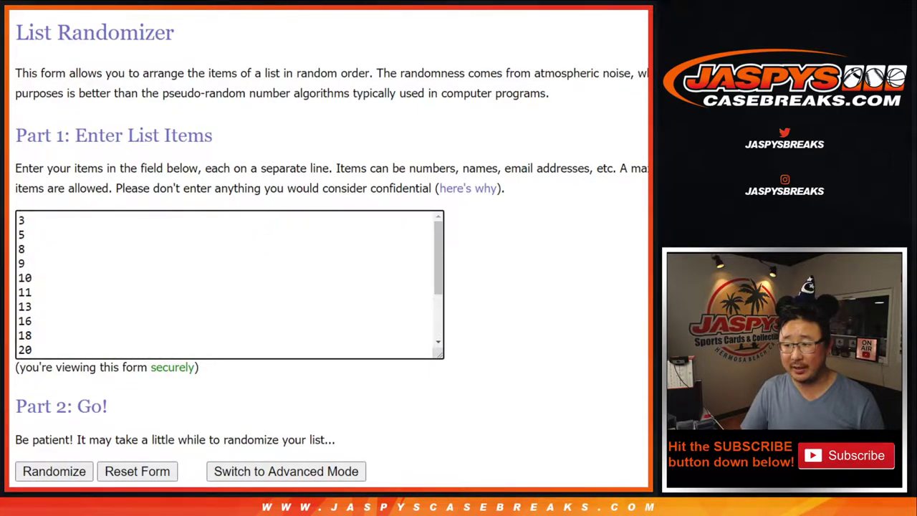
pyautogui.hotkey('alt', 'Tab')
pyautogui.hotkey('alt', 'Tab')
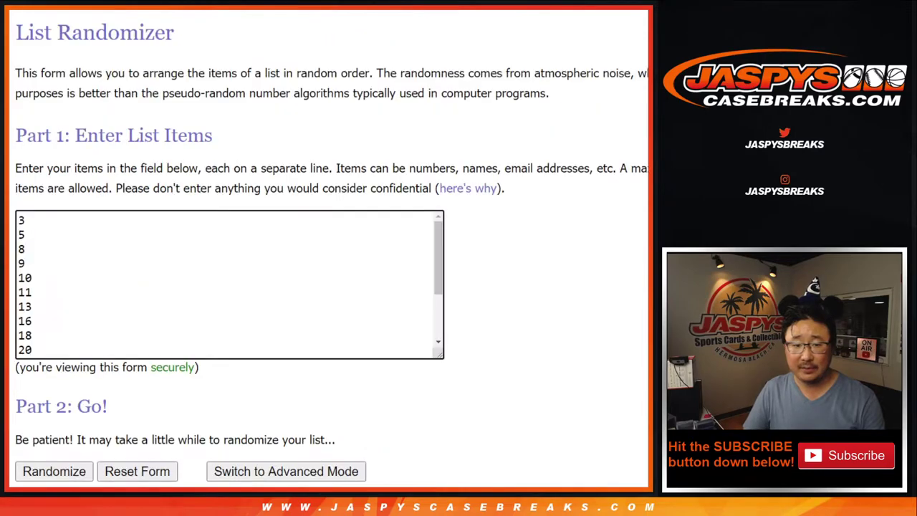
pyautogui.scroll(-2, 320, 322)
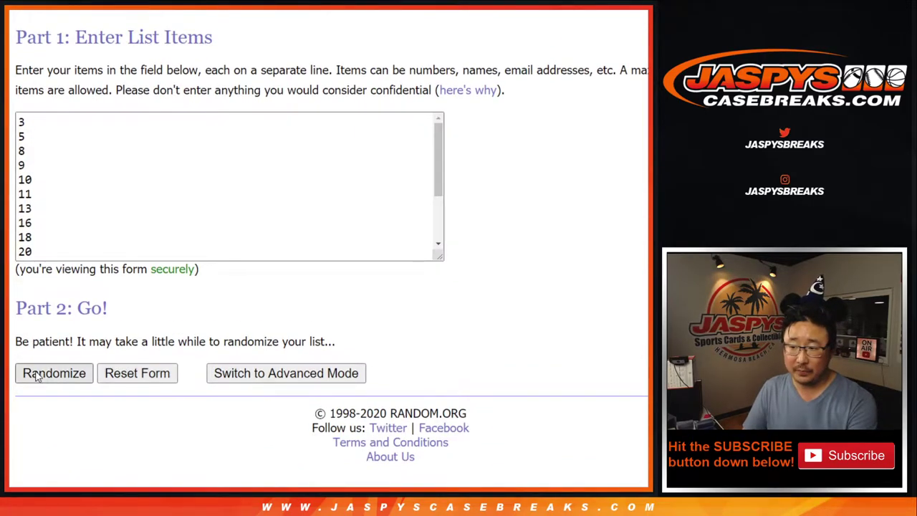
pyautogui.click(37, 377)
pyautogui.click(37, 377)
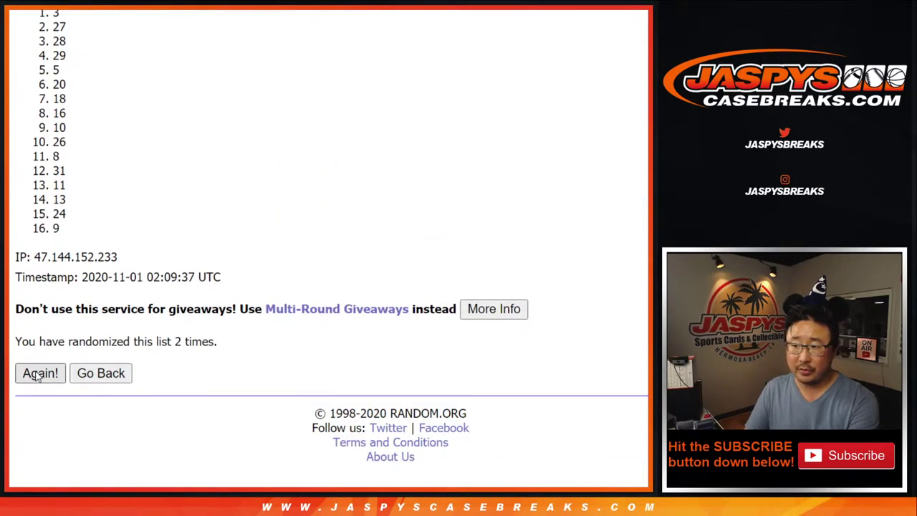
pyautogui.click(37, 377)
pyautogui.click(38, 377)
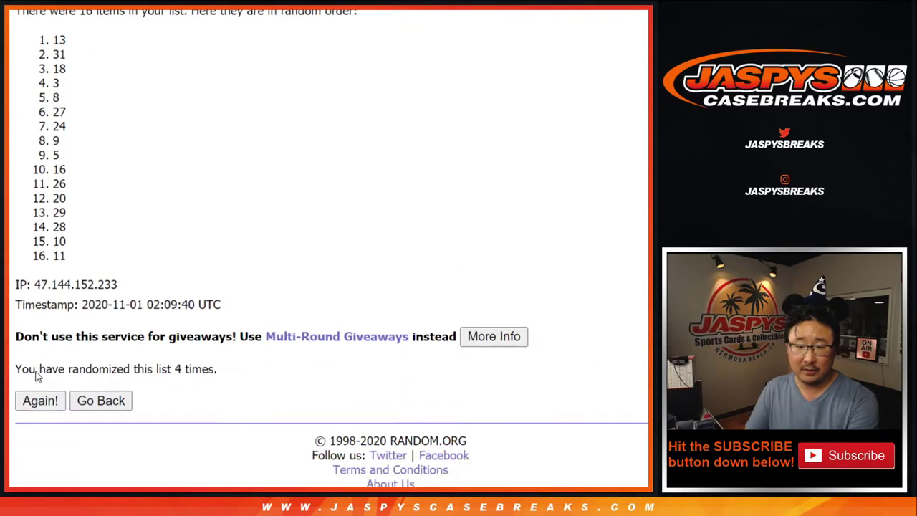
pyautogui.click(38, 377)
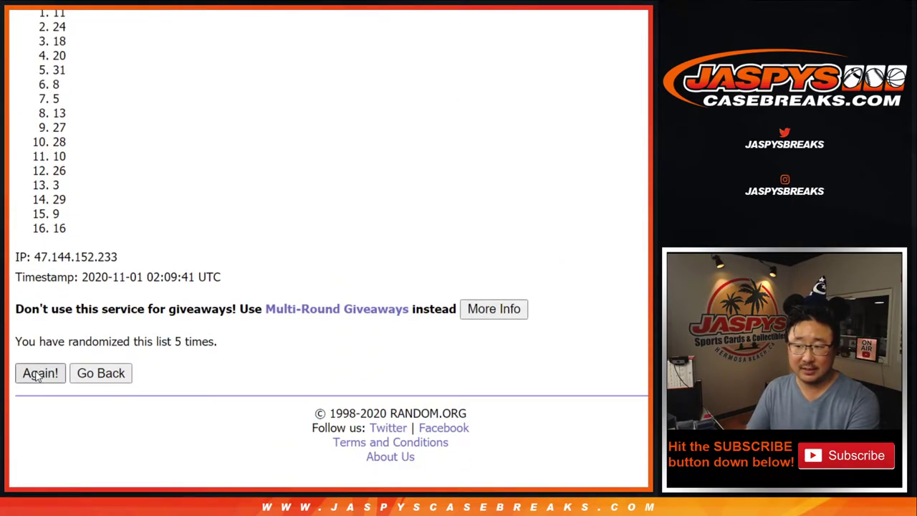
pyautogui.click(38, 377)
pyautogui.click(37, 378)
pyautogui.click(37, 378)
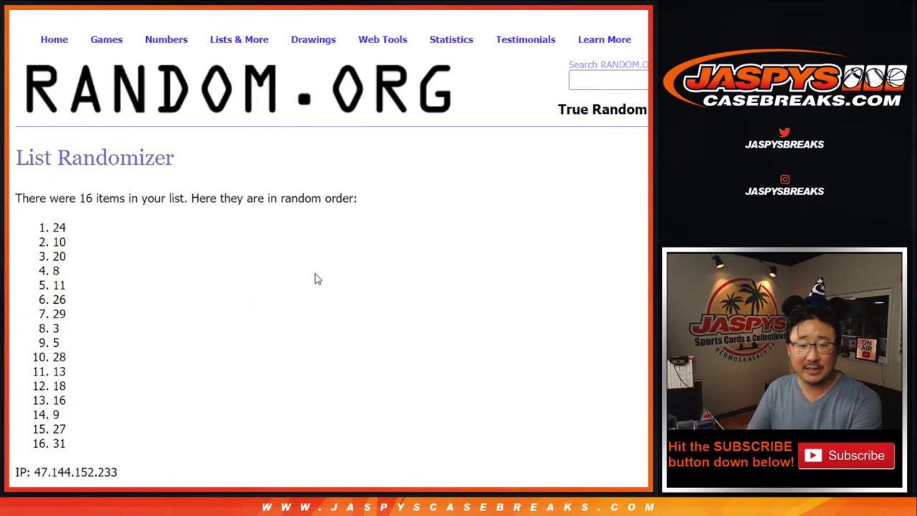
pyautogui.moveTo(175, 368); pyautogui.dragTo(218, 368)
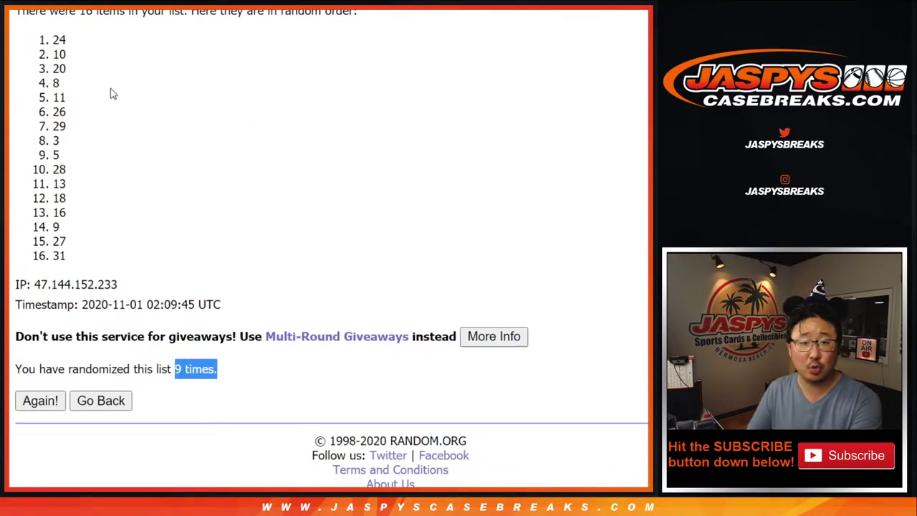
pyautogui.doubleClick(59, 39)
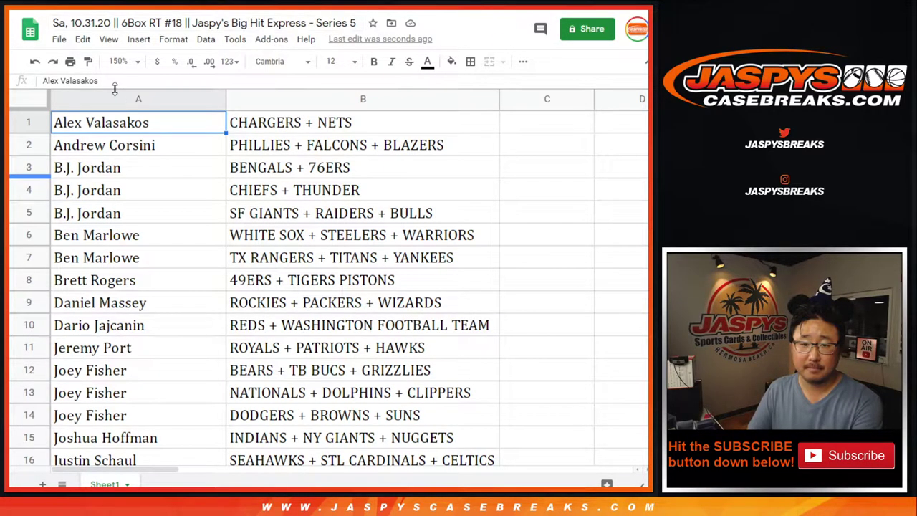
# Step: Return to the participant spreadsheet and set its zoom to 120%
pyautogui.click(117, 60)
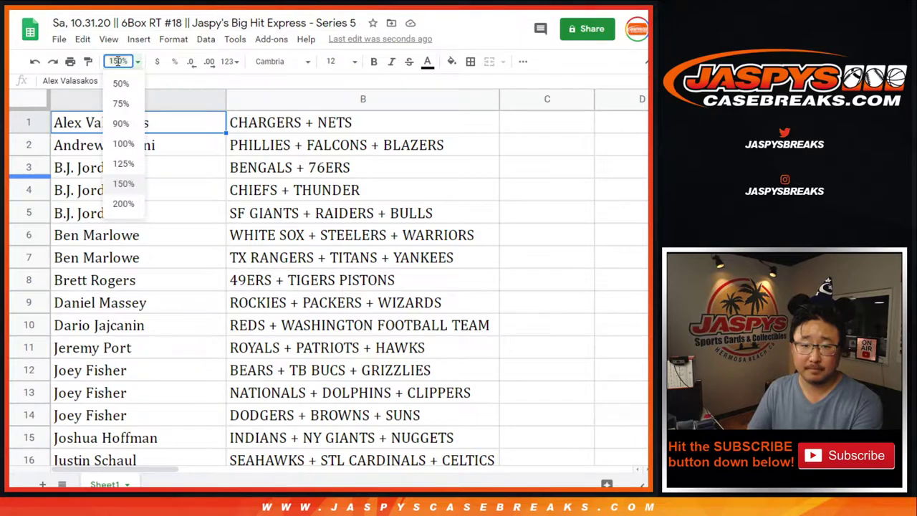
pyautogui.write('100')
pyautogui.press('Return')
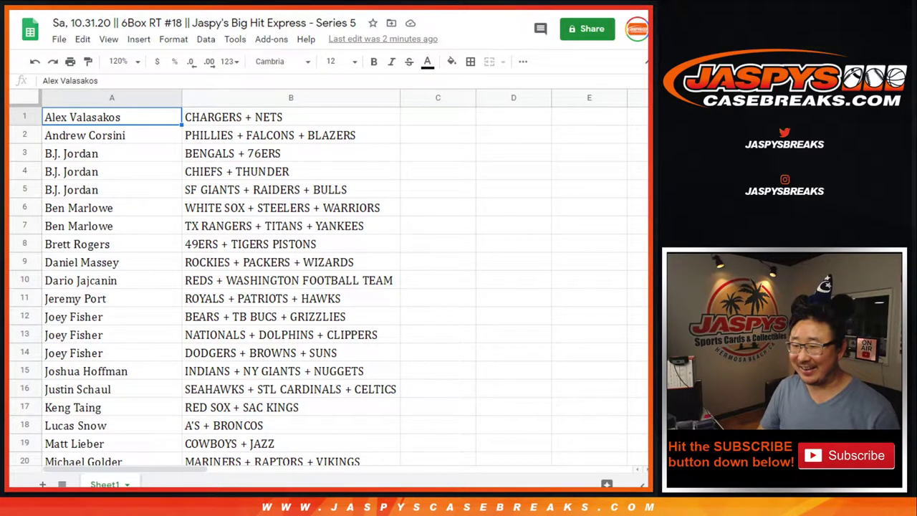
# Step: Highlight rows 28 and 32 together as the two participants trading teams
pyautogui.scroll(-5, 247, 251)
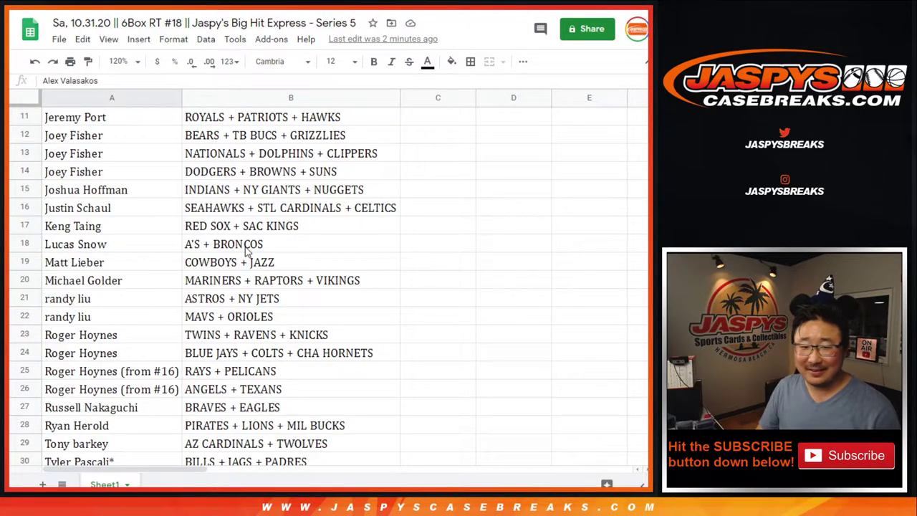
pyautogui.scroll(-2, 247, 254)
pyautogui.scroll(1, 207, 259)
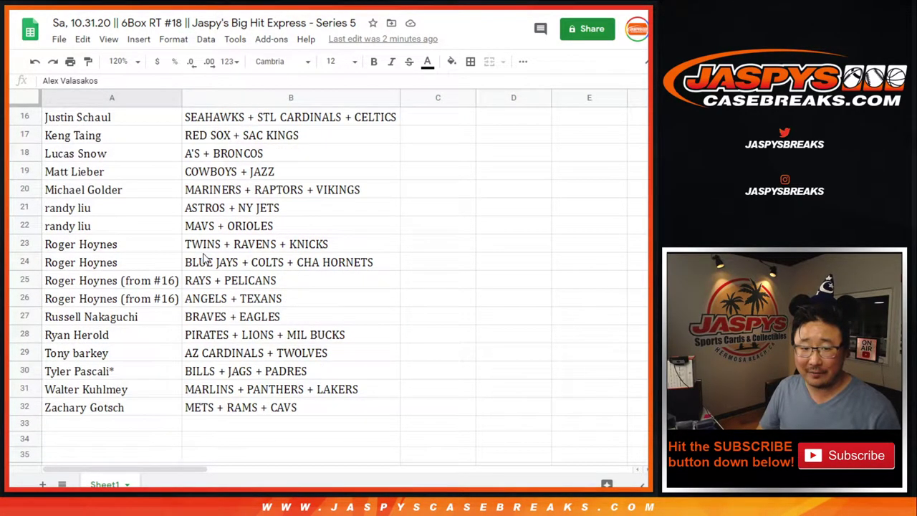
pyautogui.click(33, 335)
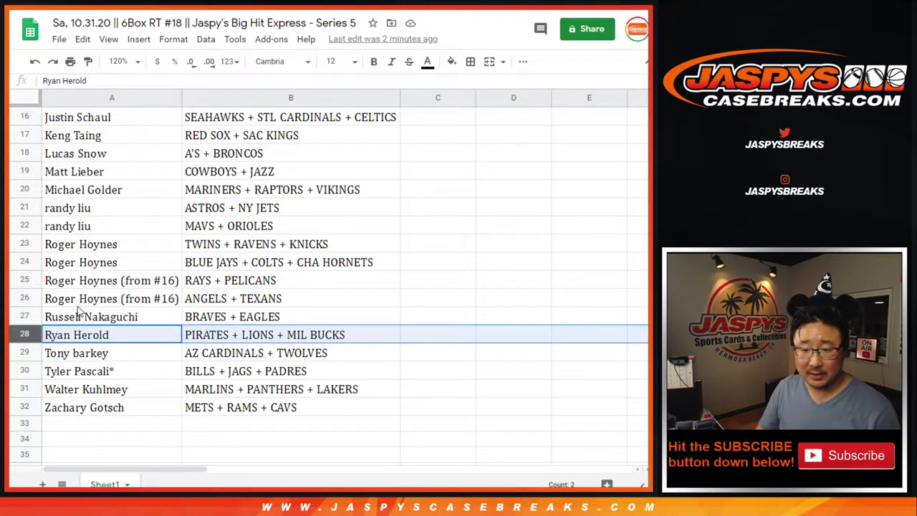
pyautogui.scroll(1, 145, 245)
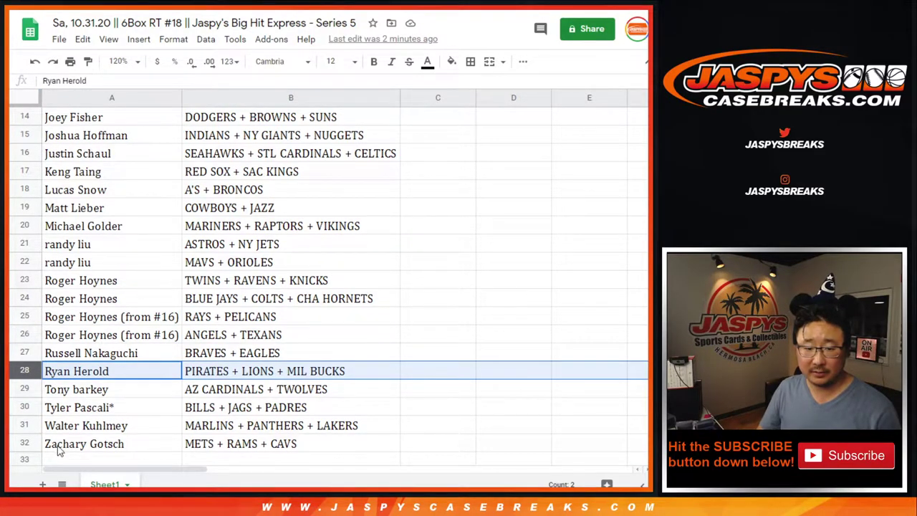
pyautogui.keyDown('ctrl'); pyautogui.click(25, 443); pyautogui.keyUp('ctrl')
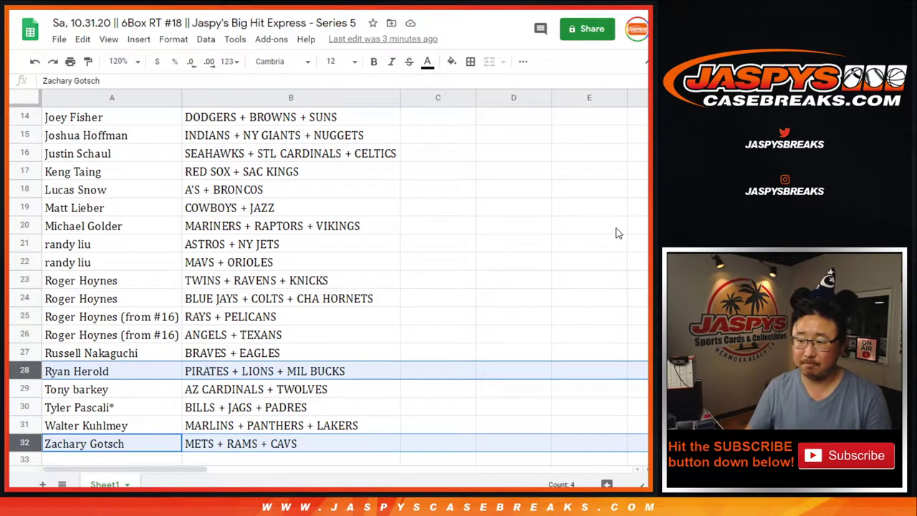
# Step: Move the participant name in A28 aside to C28, and move the name from A32 into A28
pyautogui.click(150, 374)
pyautogui.moveTo(151, 374); pyautogui.dragTo(407, 375)
pyautogui.click(109, 440)
pyautogui.hotkey('ctrl', 'x')
pyautogui.click(143, 373)
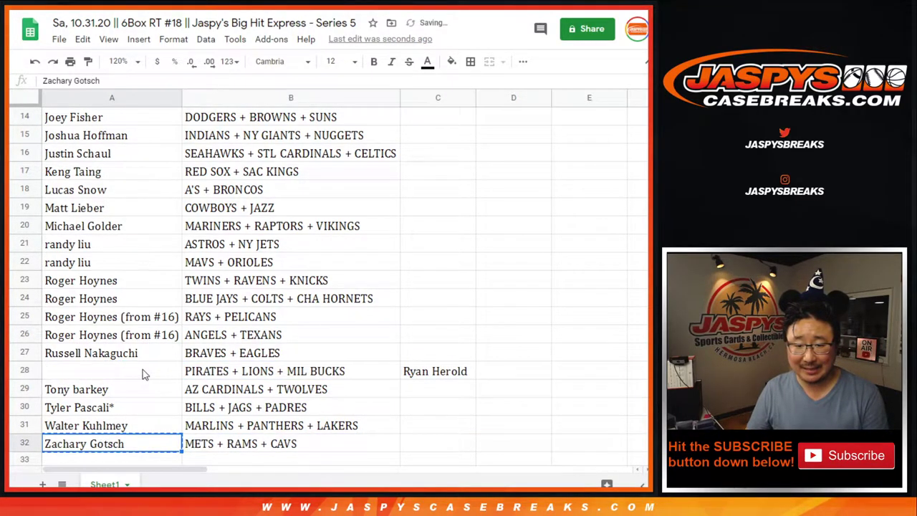
pyautogui.hotkey('ctrl', 'v')
# Step: Append "(T)" to the PIRATES + LIONS + MIL BUCKS entry in B28
pyautogui.click(327, 371)
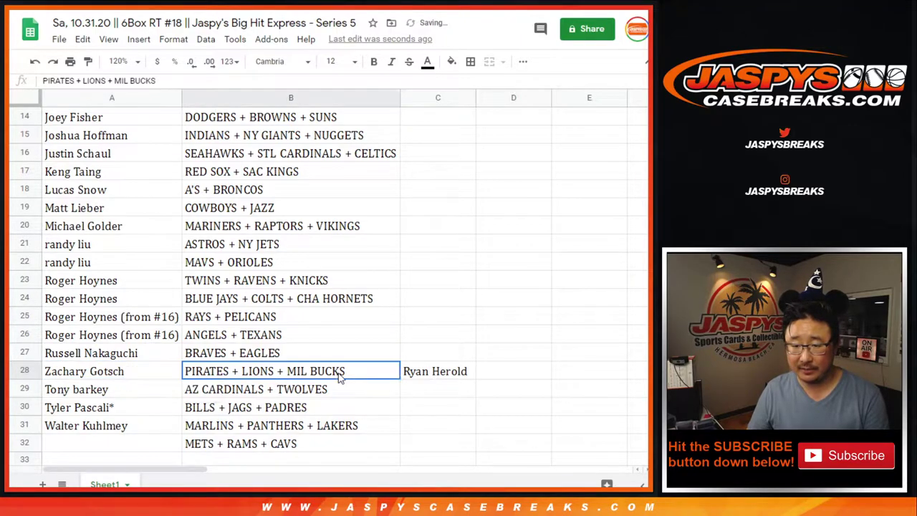
pyautogui.doubleClick(342, 371)
pyautogui.write('(T)')
pyautogui.press('Return')
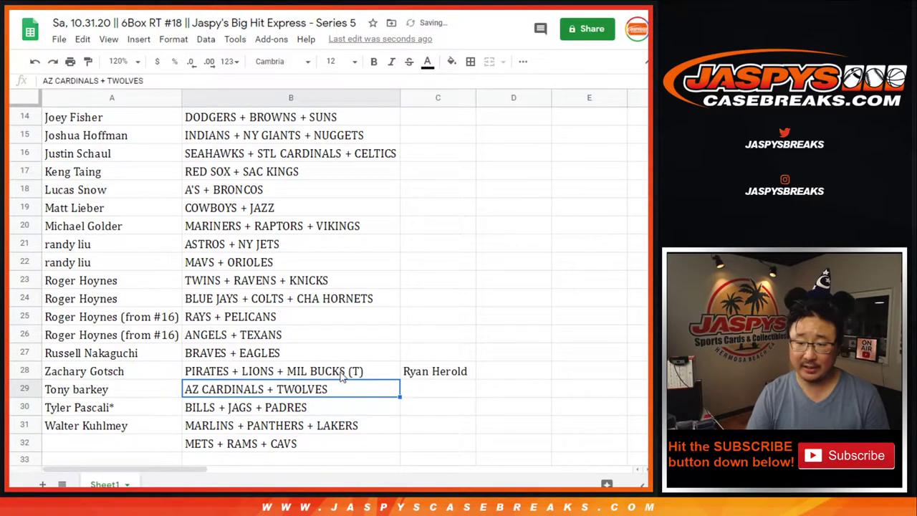
# Step: Move the participant name parked in C28 into the empty cell A32
pyautogui.press('Up')
pyautogui.press('Right')
pyautogui.hotkey('ctrl', 'c')
pyautogui.press('Down')
pyautogui.press('Down')
pyautogui.press('Down')
pyautogui.press('Down')
pyautogui.press('Left')
pyautogui.press('Left')
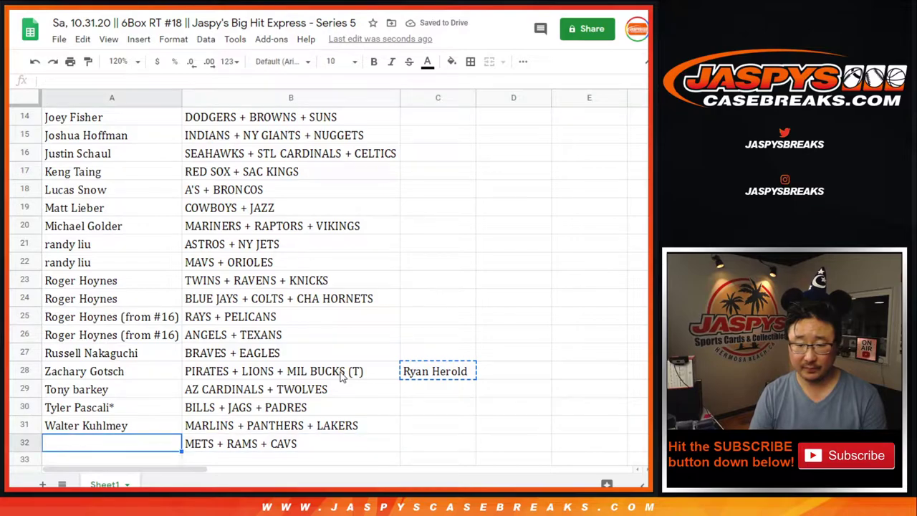
pyautogui.hotkey('ctrl', 'v')
# Step: Append "(T)" to the METS + RAMS + CAVS entry in B32
pyautogui.scroll(-1, 343, 377)
pyautogui.press('Right')
pyautogui.press('Return')
pyautogui.write('(T)')
pyautogui.press('Return')
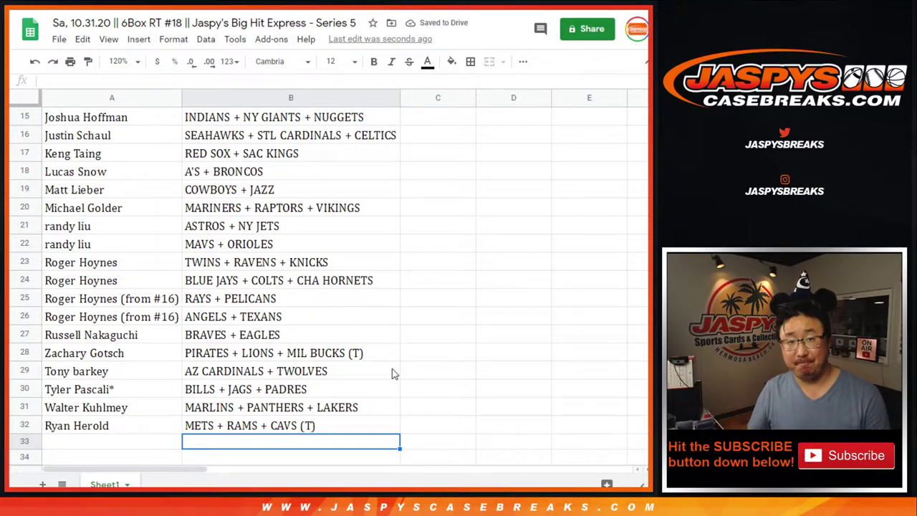
# Step: Return to the start of the list and set the zoom to 75% to show all 32 rows
pyautogui.scroll(5, 392, 373)
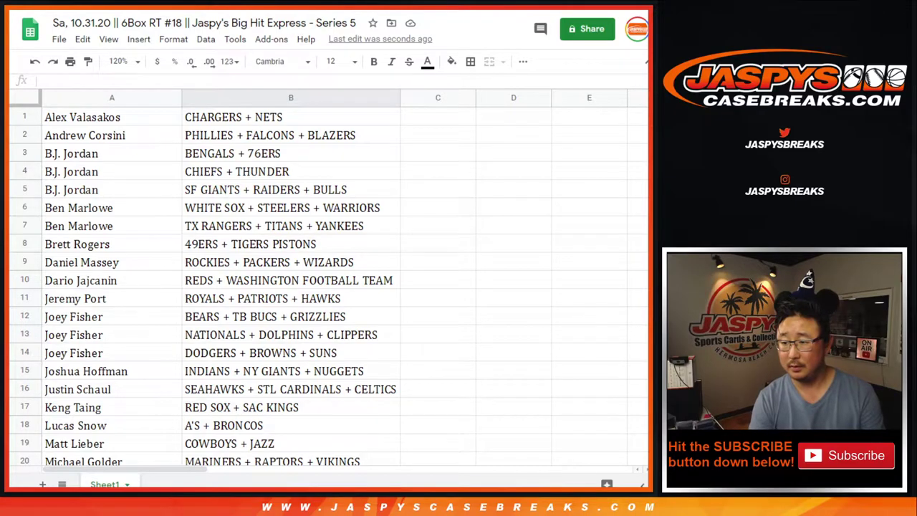
pyautogui.click(132, 62)
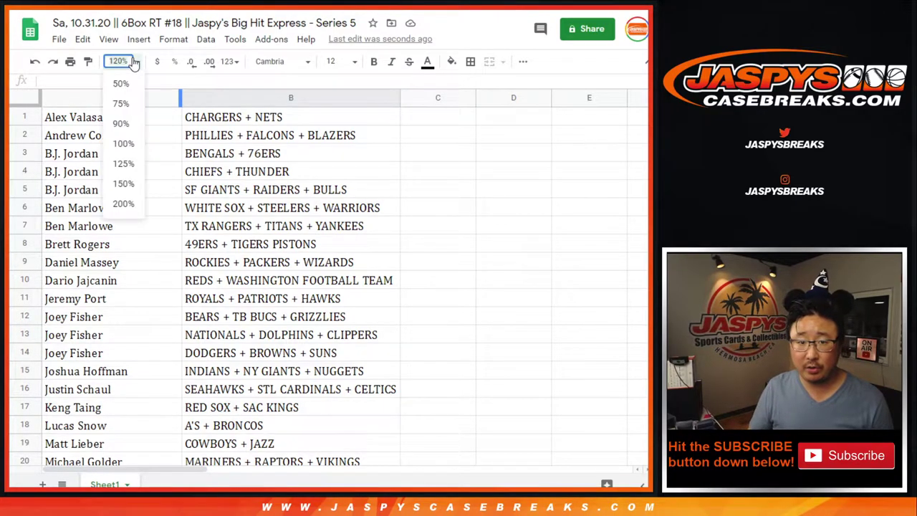
pyautogui.write('75')
pyautogui.press('Return')
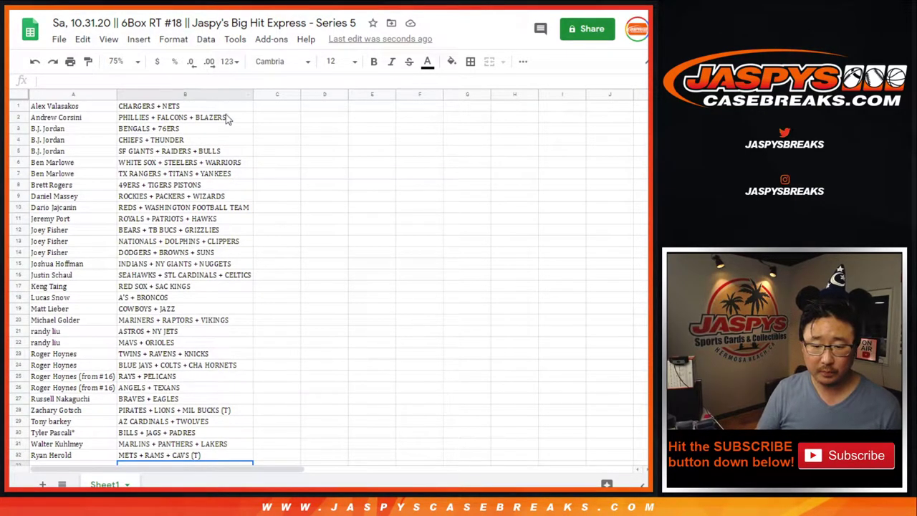